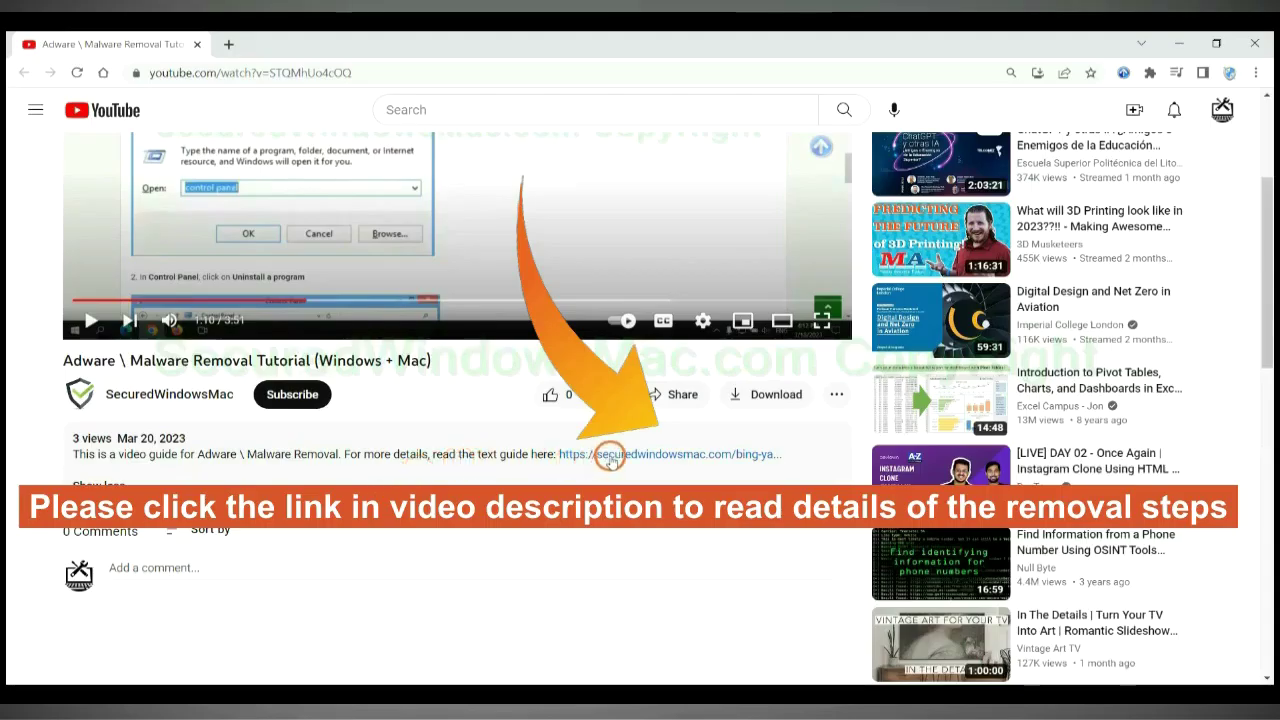
Open the SecuredWindowsMac.com removal guide and scroll to the Instant Automatic Removal section.
click(610, 456)
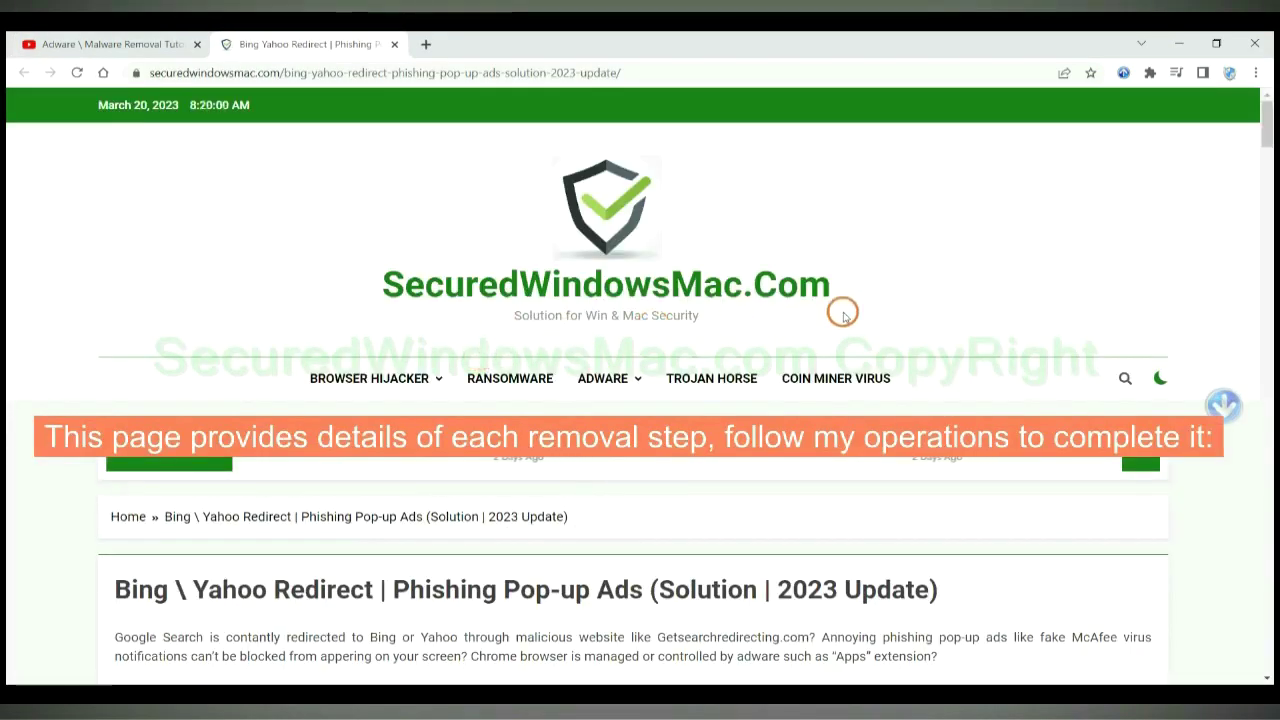
scroll(907, 300, down, 15)
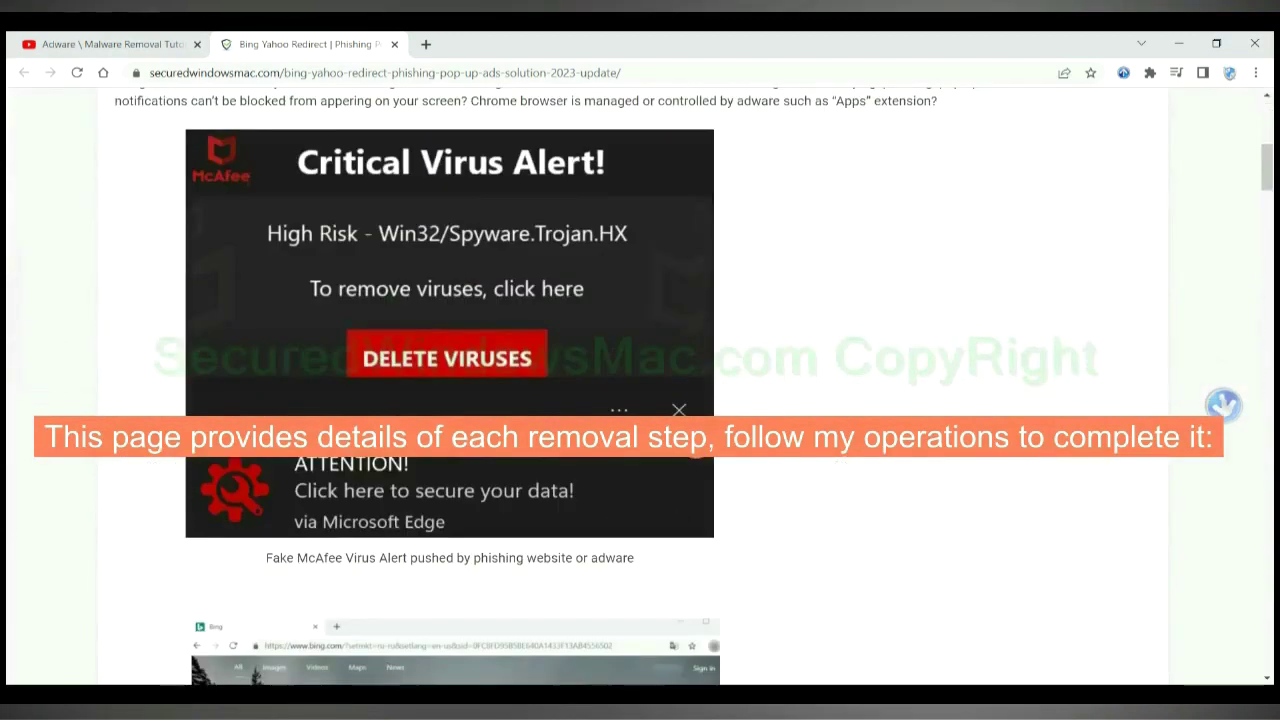
scroll(694, 443, down, 3)
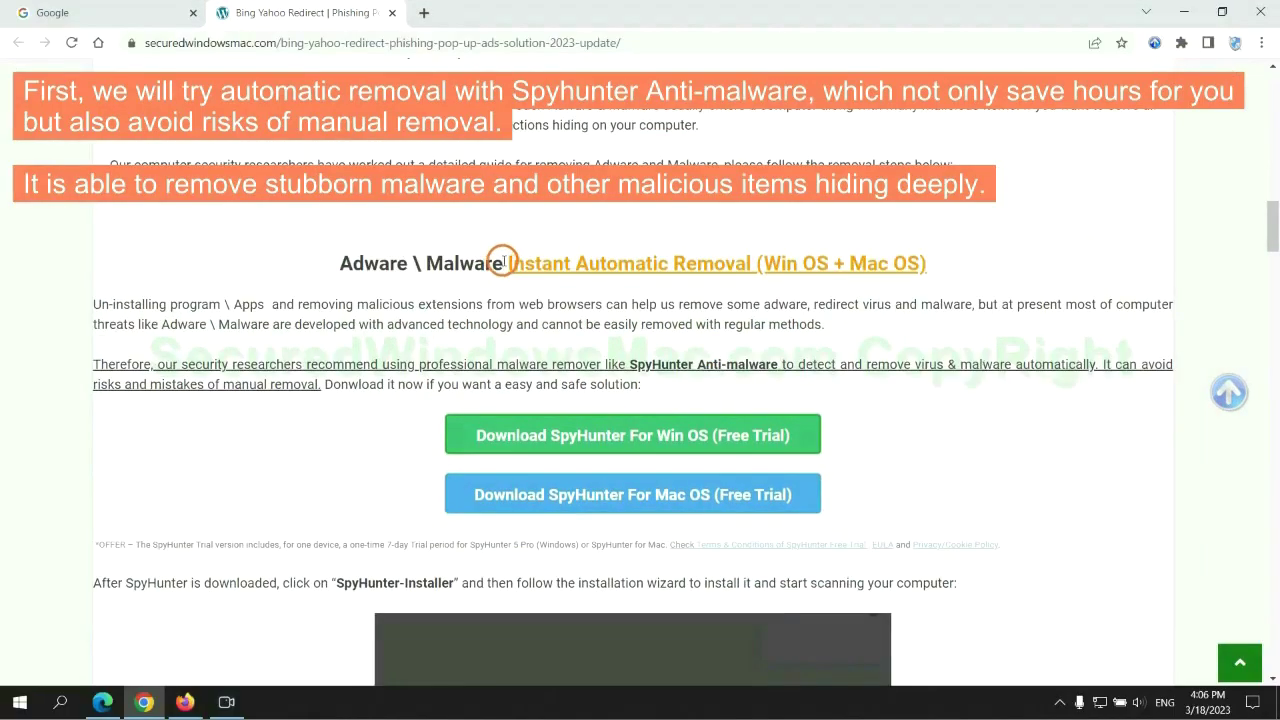
drag(506, 262, 751, 263)
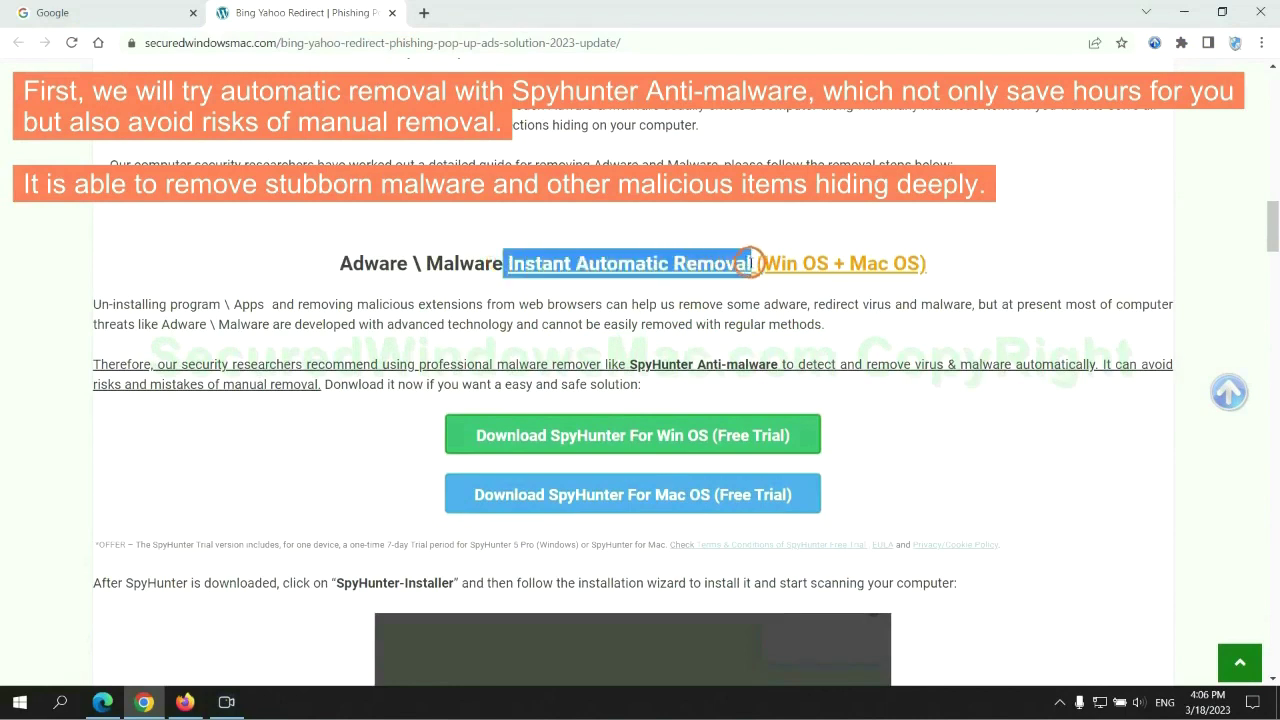
click(638, 222)
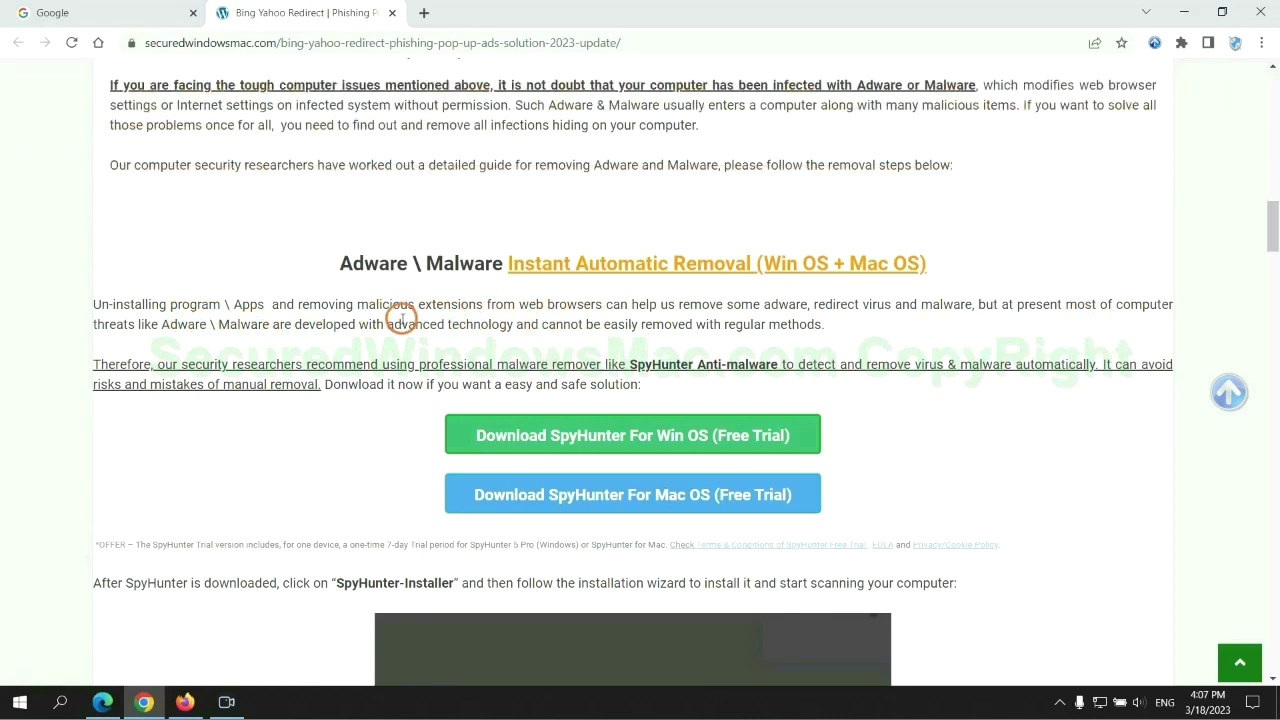
Download SpyHunter for Win OS and keep the installer despite the harmful-file warning.
scroll(401, 318, down, 1)
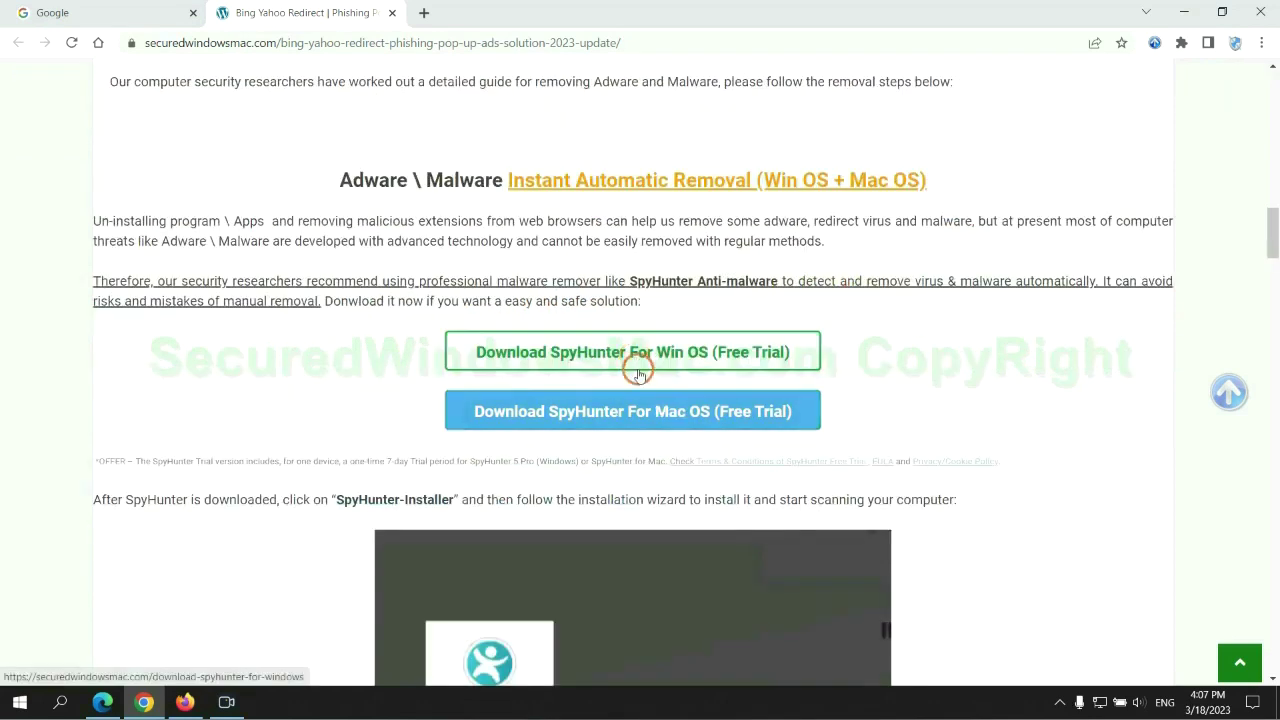
scroll(646, 403, down, 1)
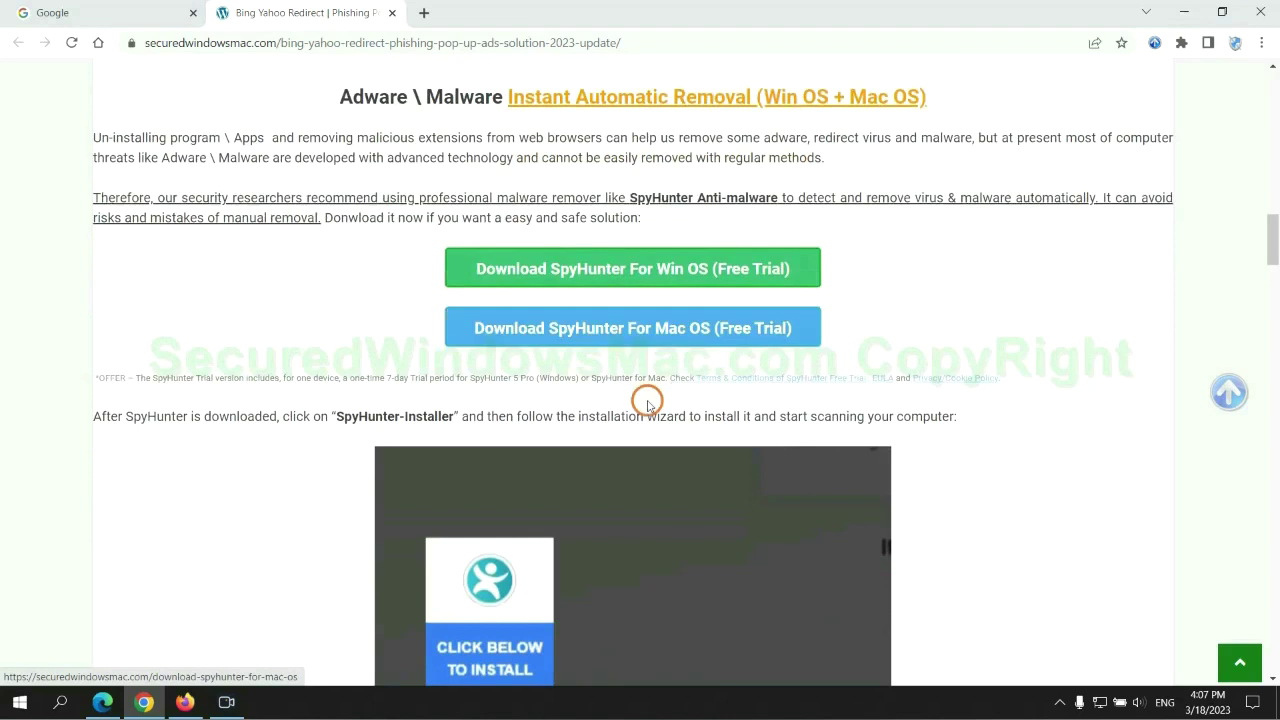
scroll(634, 377, down, 1)
click(646, 190)
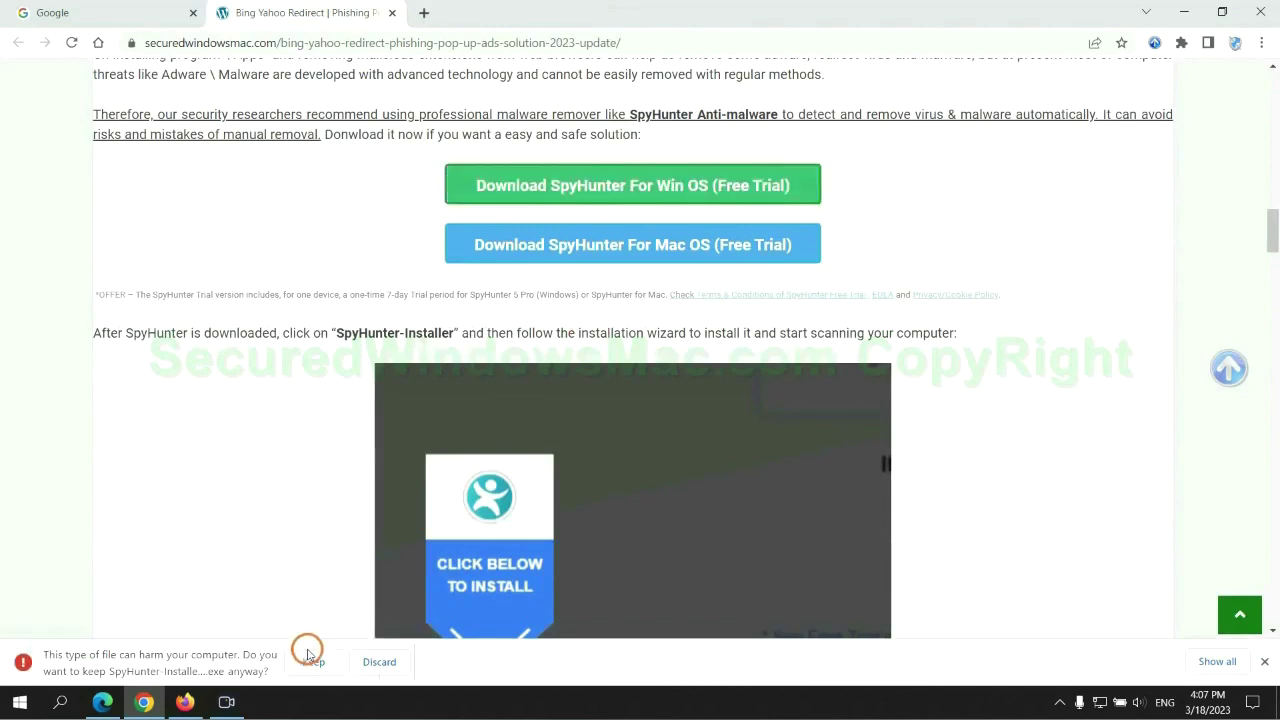
click(313, 661)
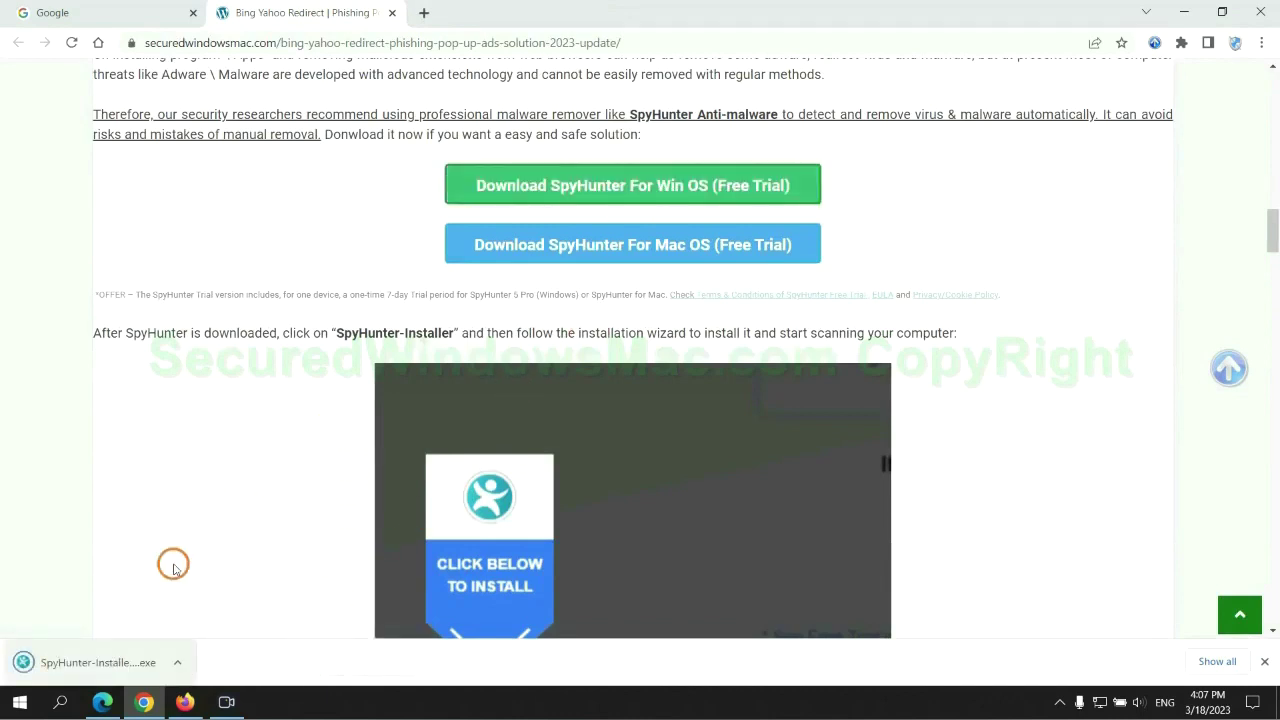
Run the SpyHunter installer and choose the FREE Trial (7-Days) registration.
click(122, 662)
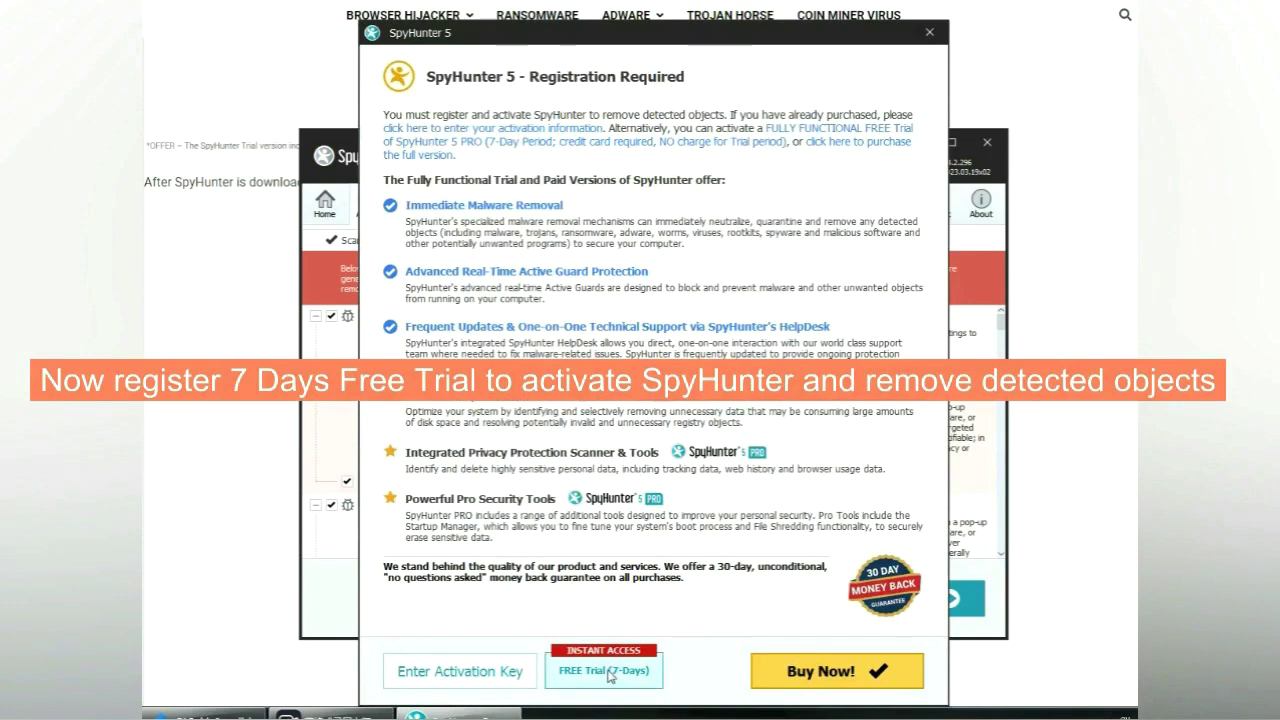
click(604, 670)
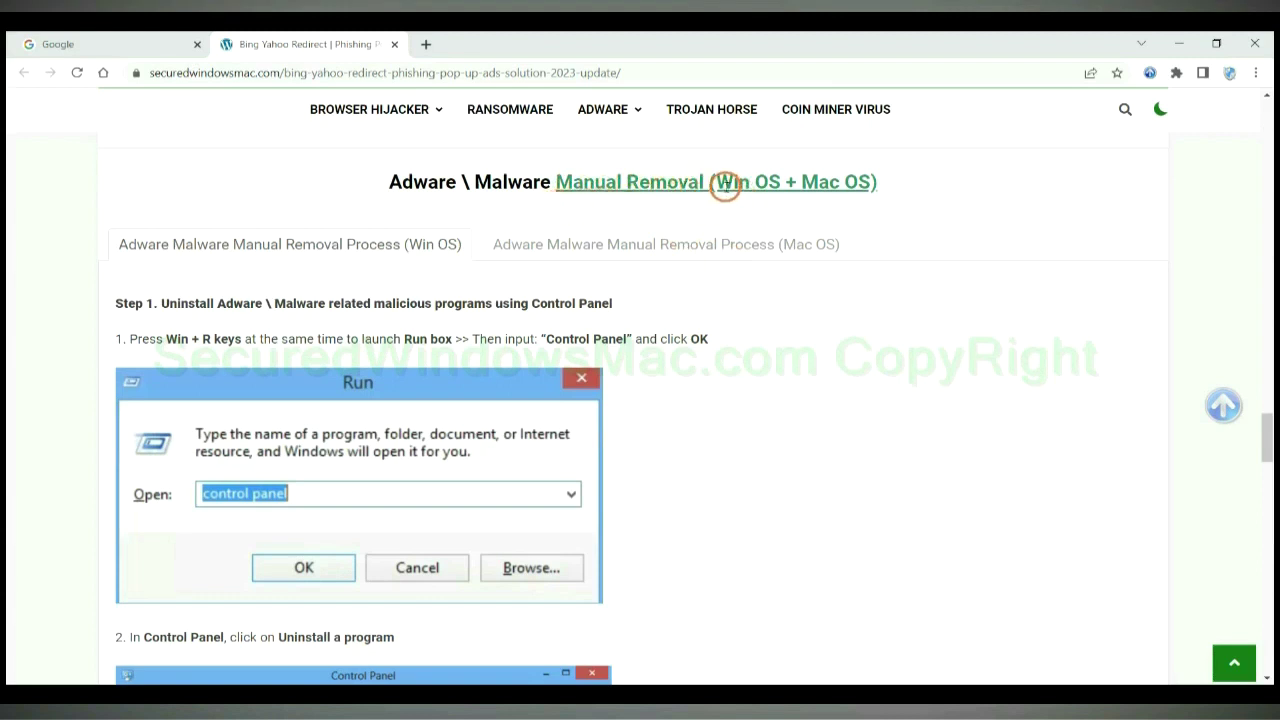
Switch the Manual Removal section from the Win OS steps to the Mac OS steps.
drag(716, 183, 785, 183)
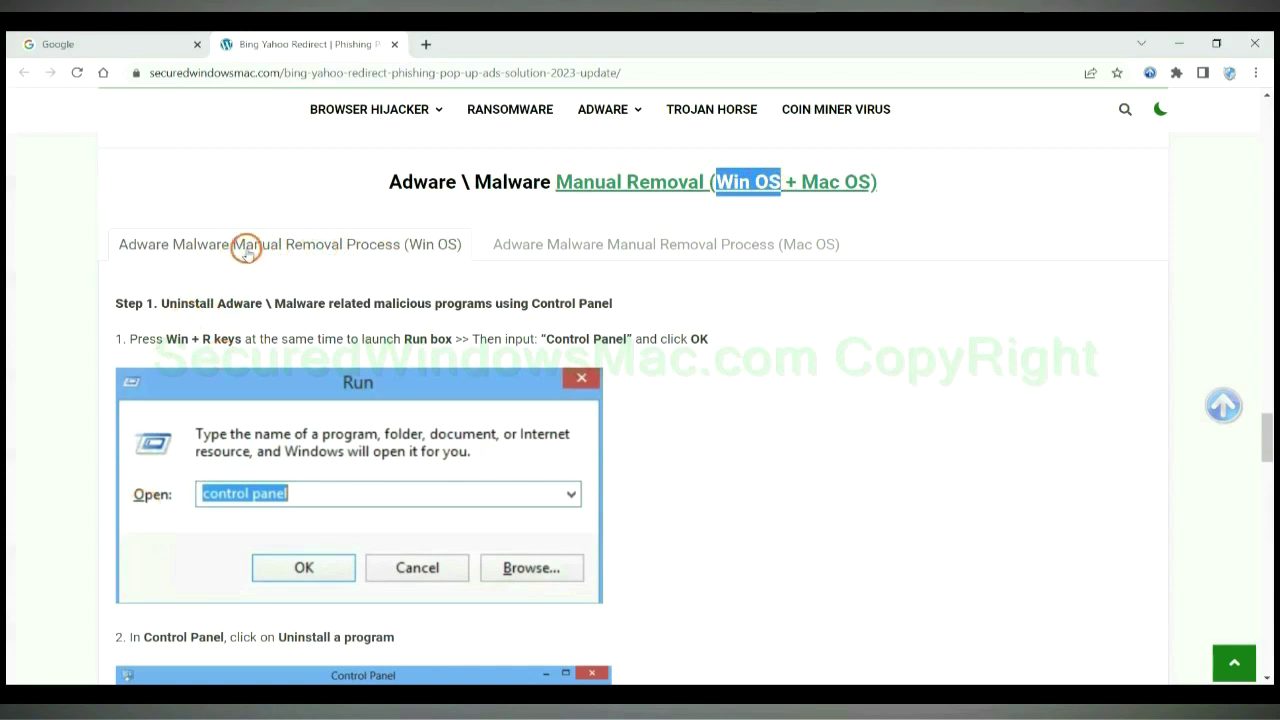
drag(800, 176, 871, 181)
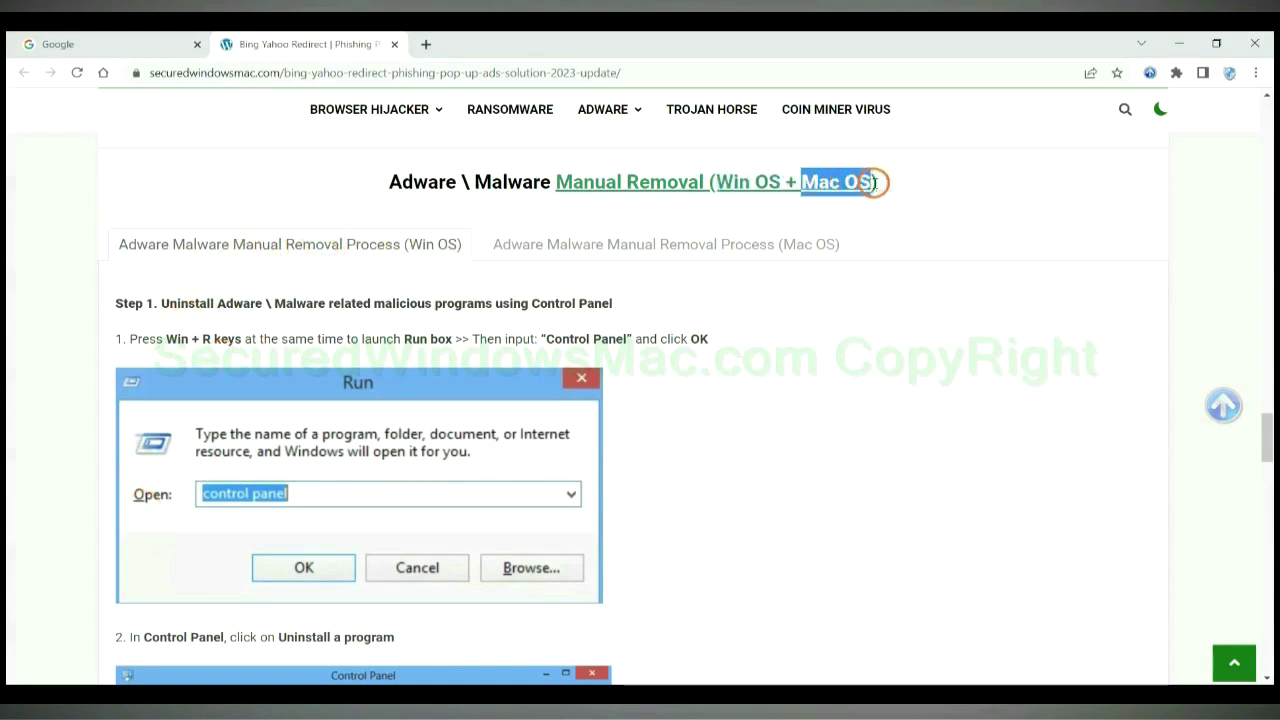
click(655, 242)
Bring Step 1's Run box and Control Panel uninstall instructions into view.
scroll(599, 338, up, 1)
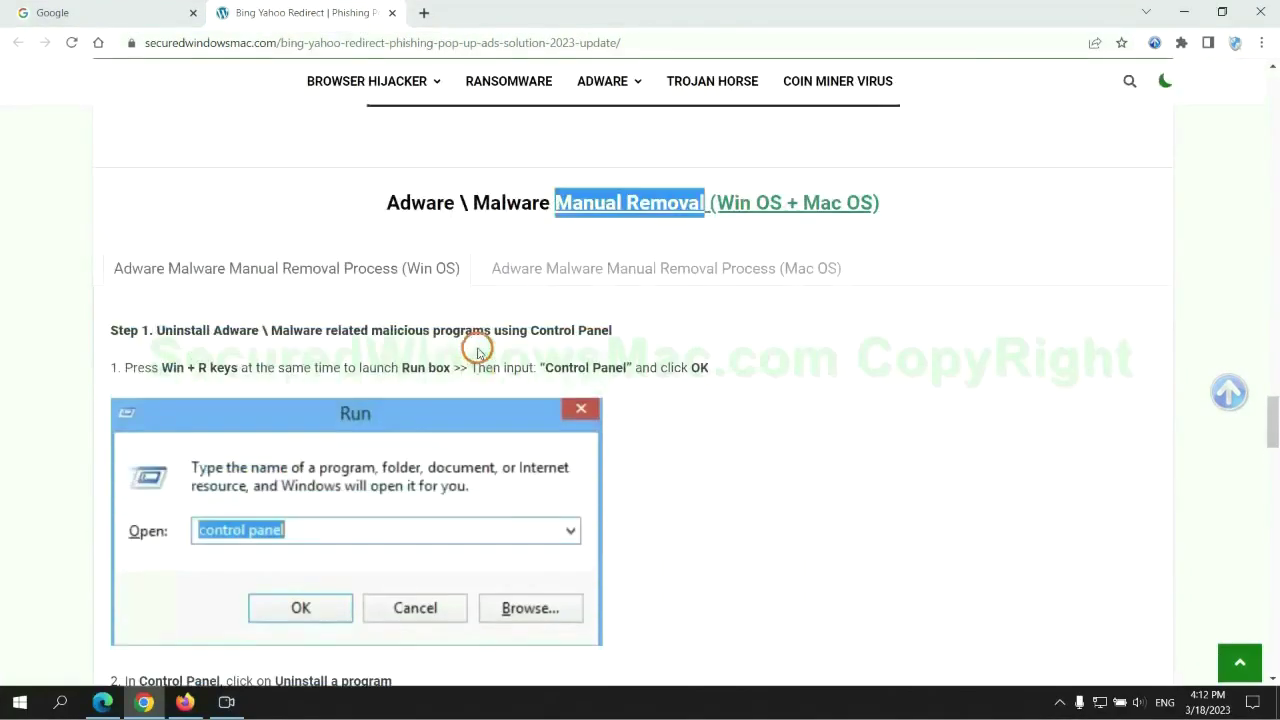
scroll(477, 350, up, 1)
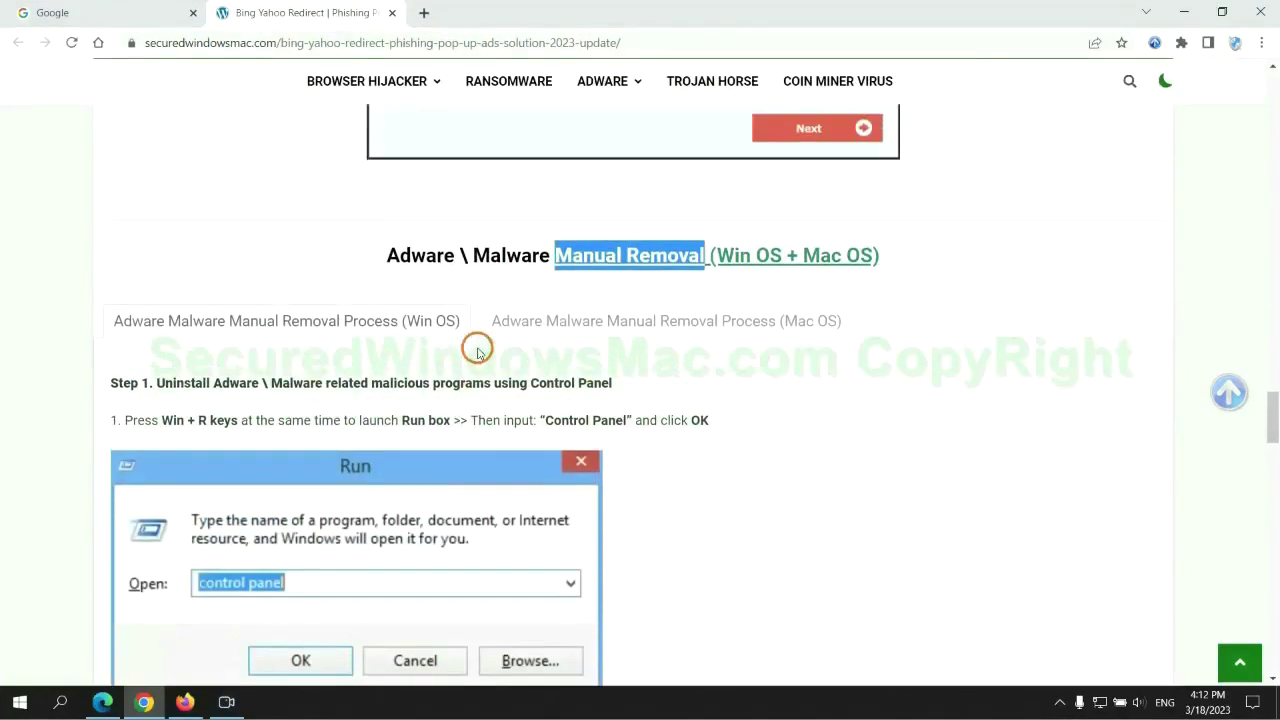
scroll(420, 335, down, 4)
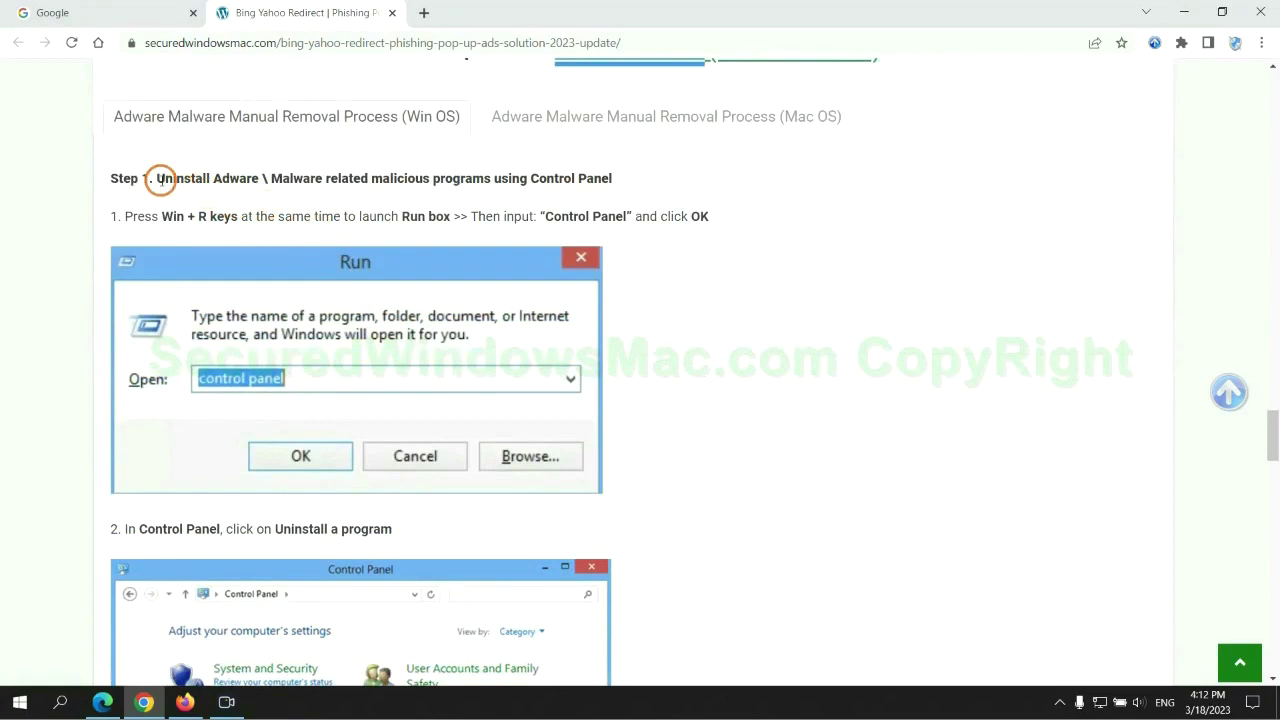
drag(157, 180, 478, 183)
click(849, 261)
scroll(797, 262, down, 3)
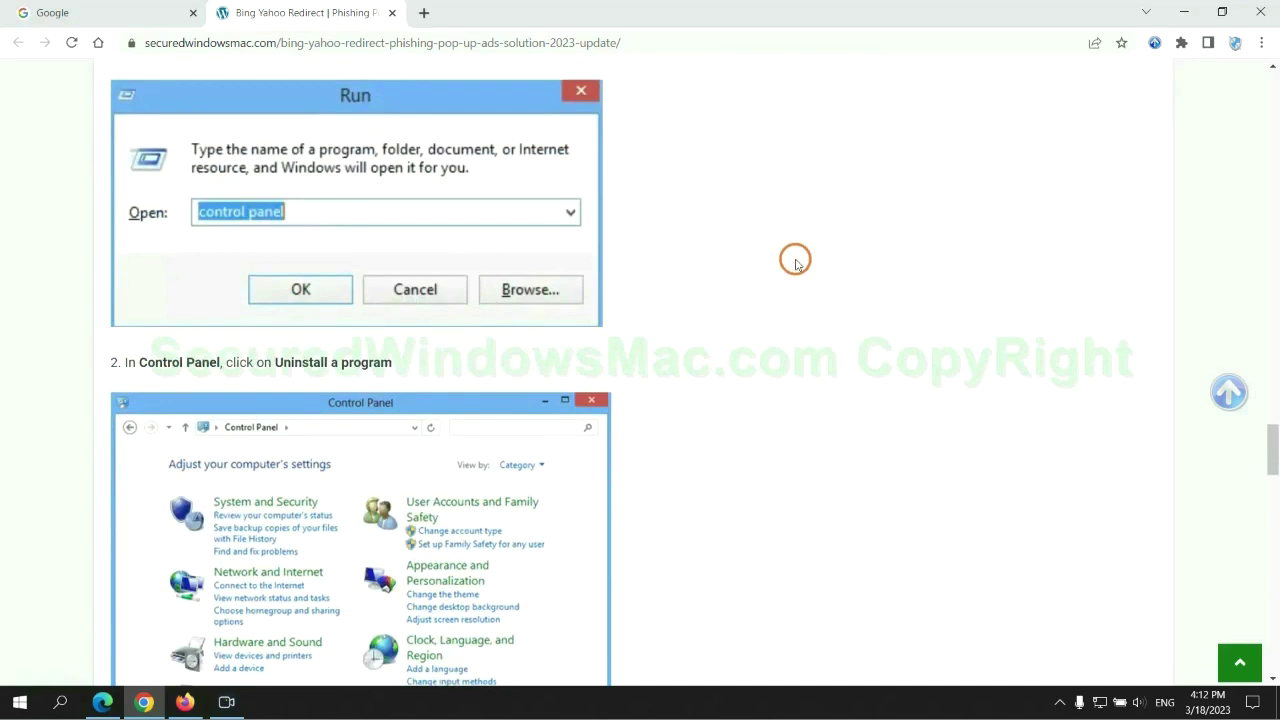
Open Control Panel's installed programs list via Run, select Lantern, then close it.
key(super+r)
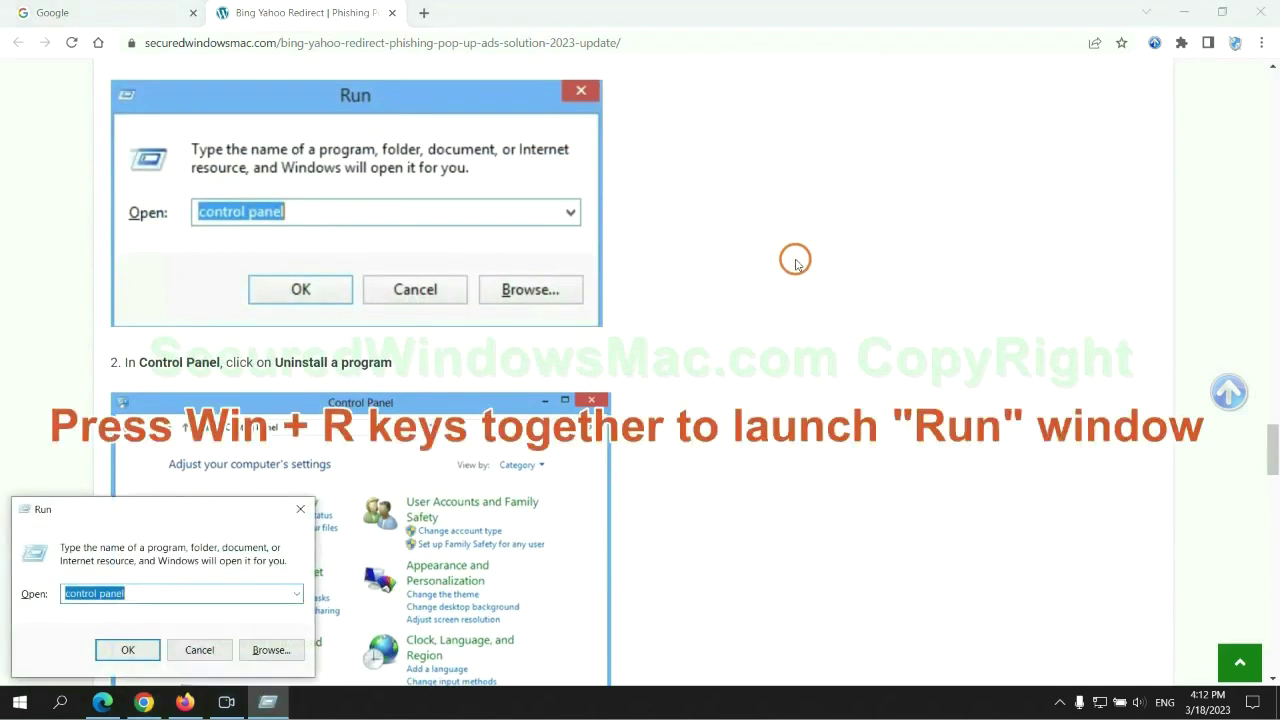
text(control)
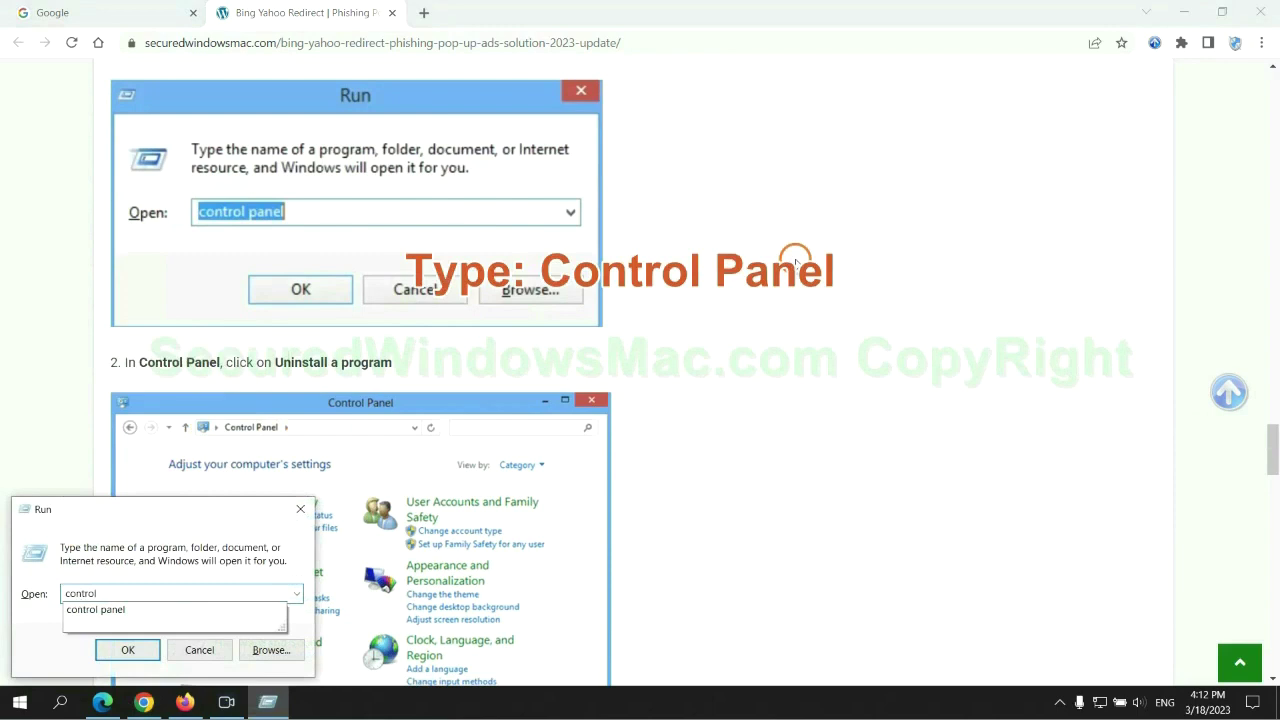
text( panel)
key(Return)
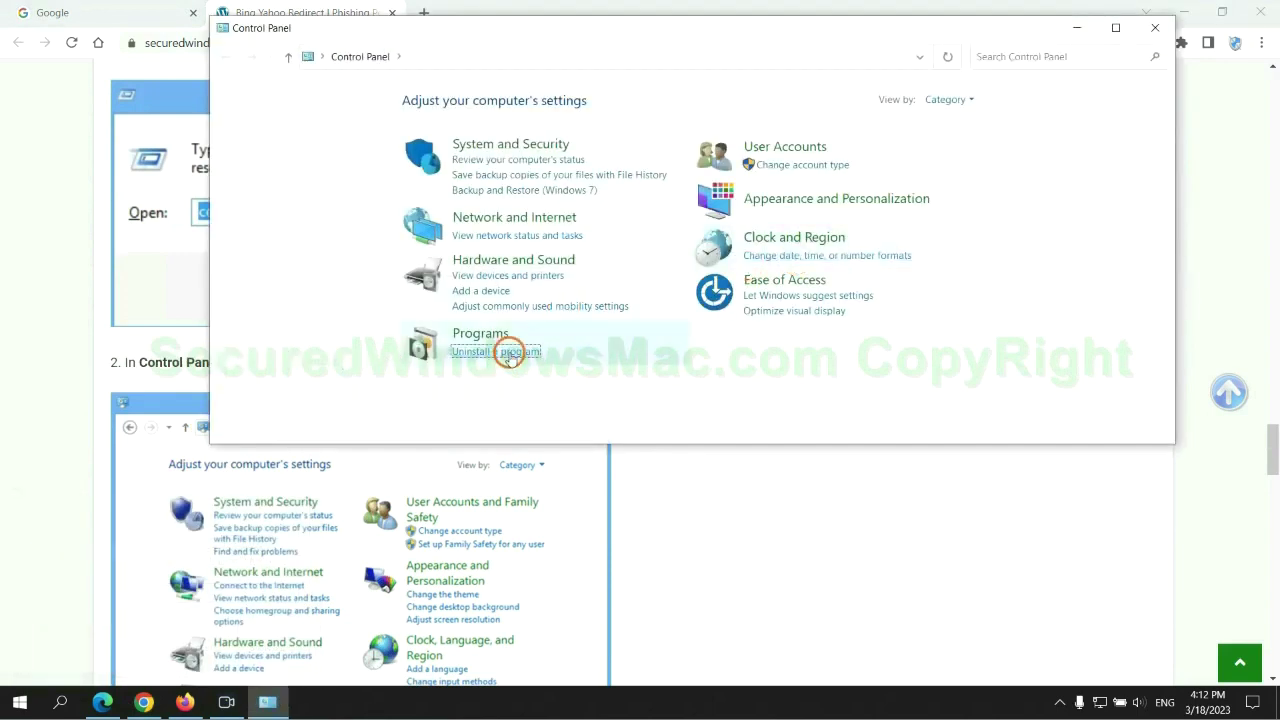
click(509, 354)
click(418, 236)
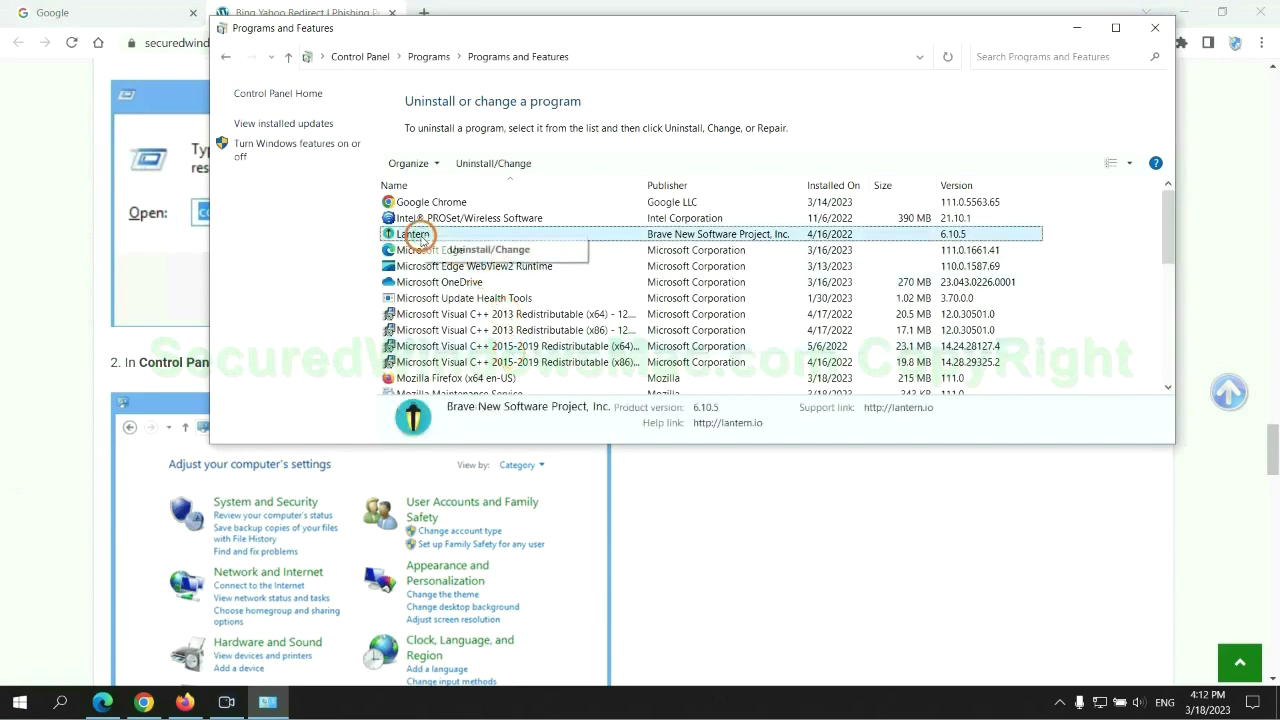
click(1155, 28)
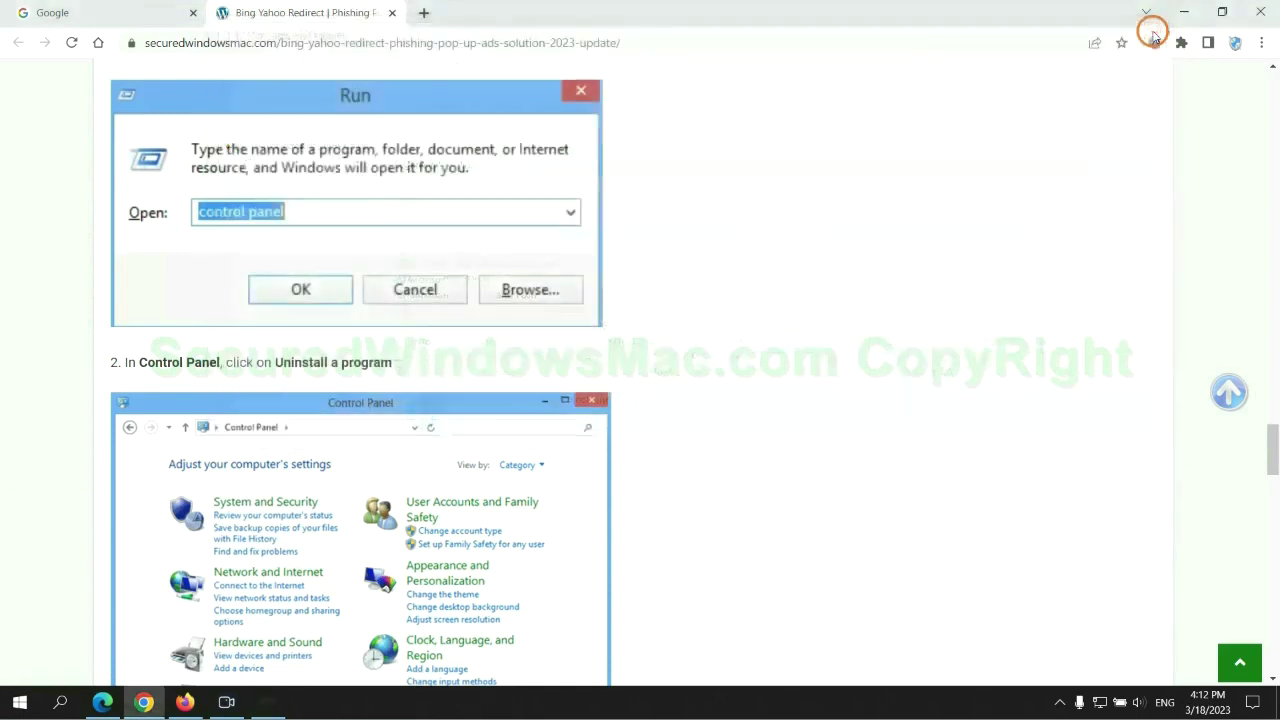
Scroll the guide to Step 2 on removing malicious browser extensions.
scroll(376, 428, down, 6)
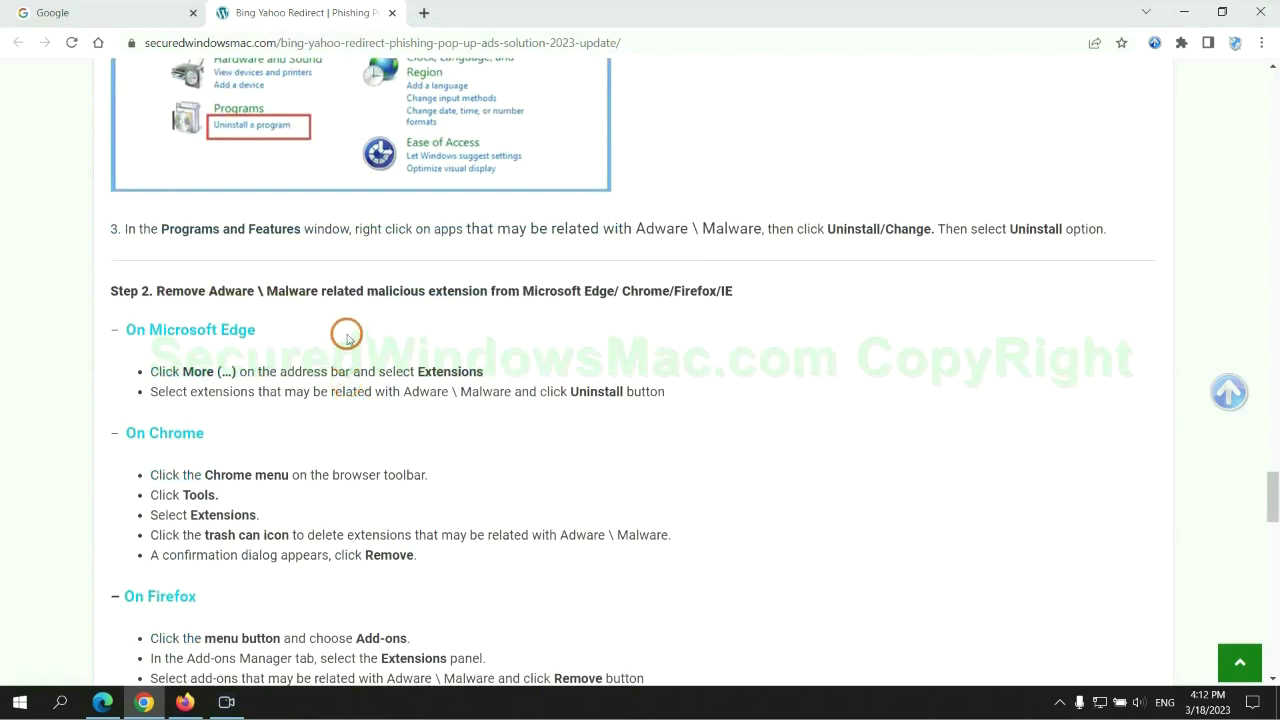
drag(362, 292, 491, 292)
click(511, 317)
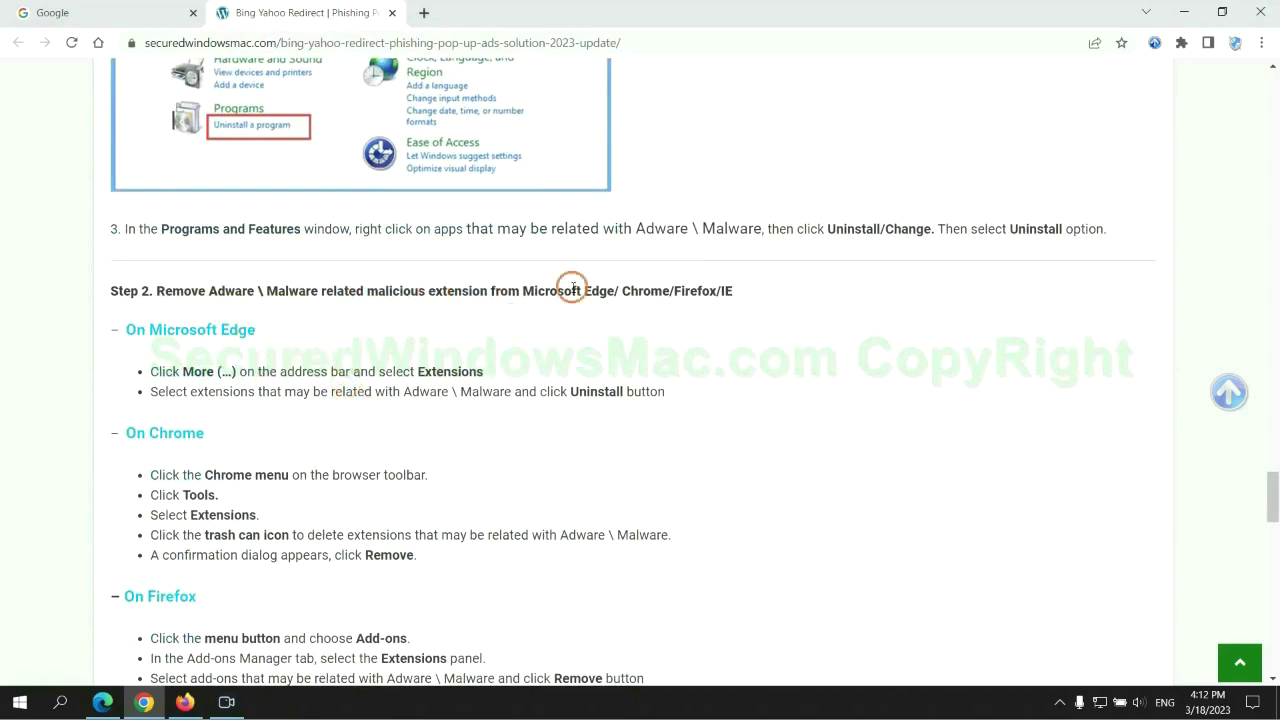
Remove the McAfee WebAdvisor extension from Edge and close the Extensions tab.
click(103, 688)
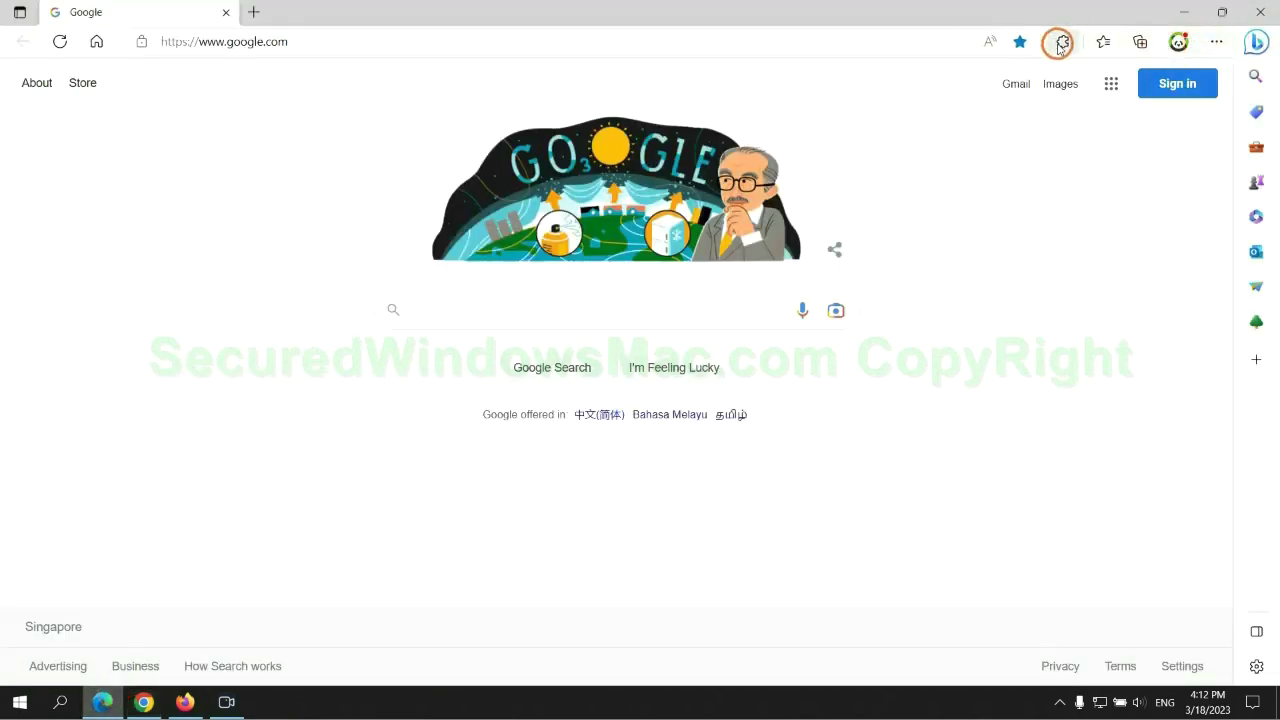
click(1061, 44)
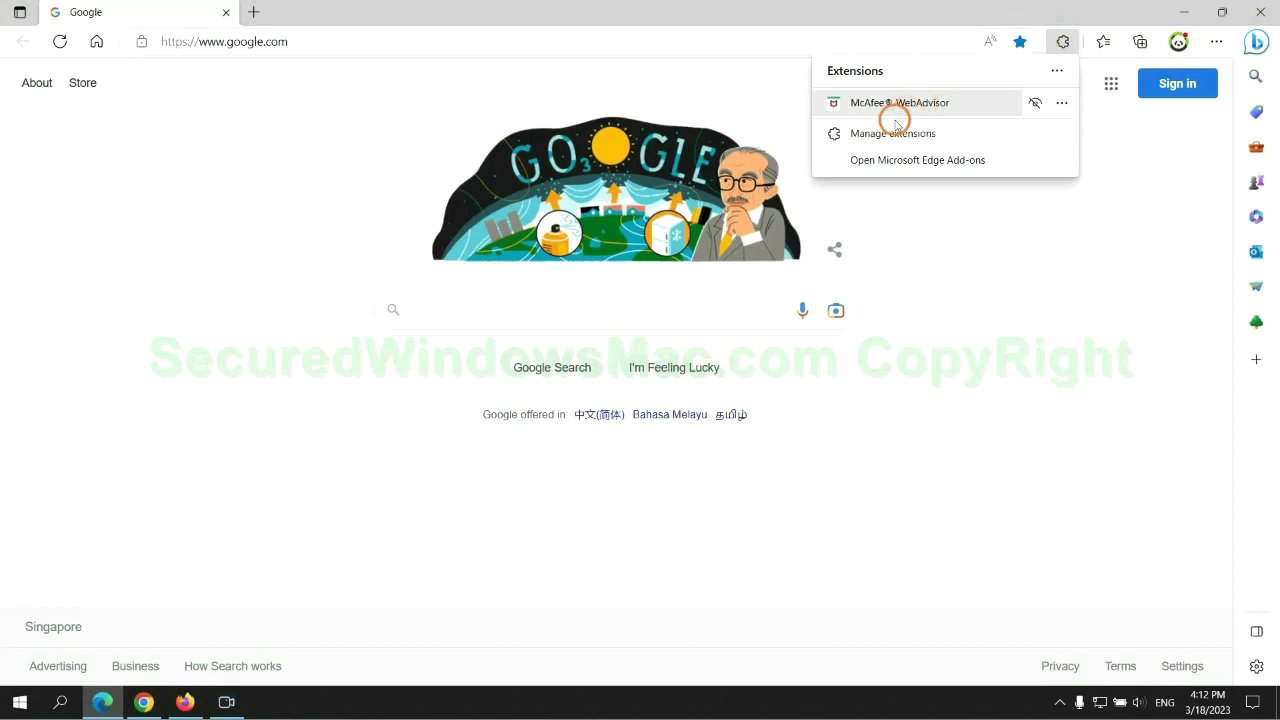
click(888, 134)
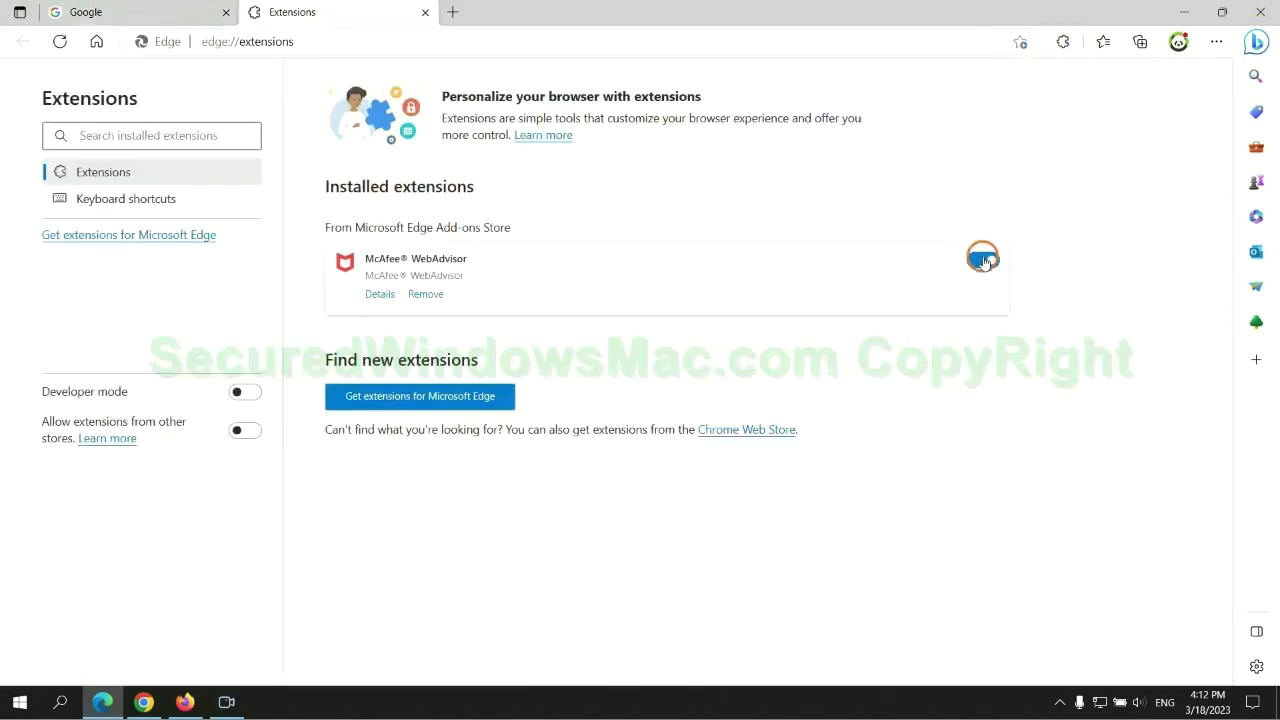
click(426, 296)
click(920, 157)
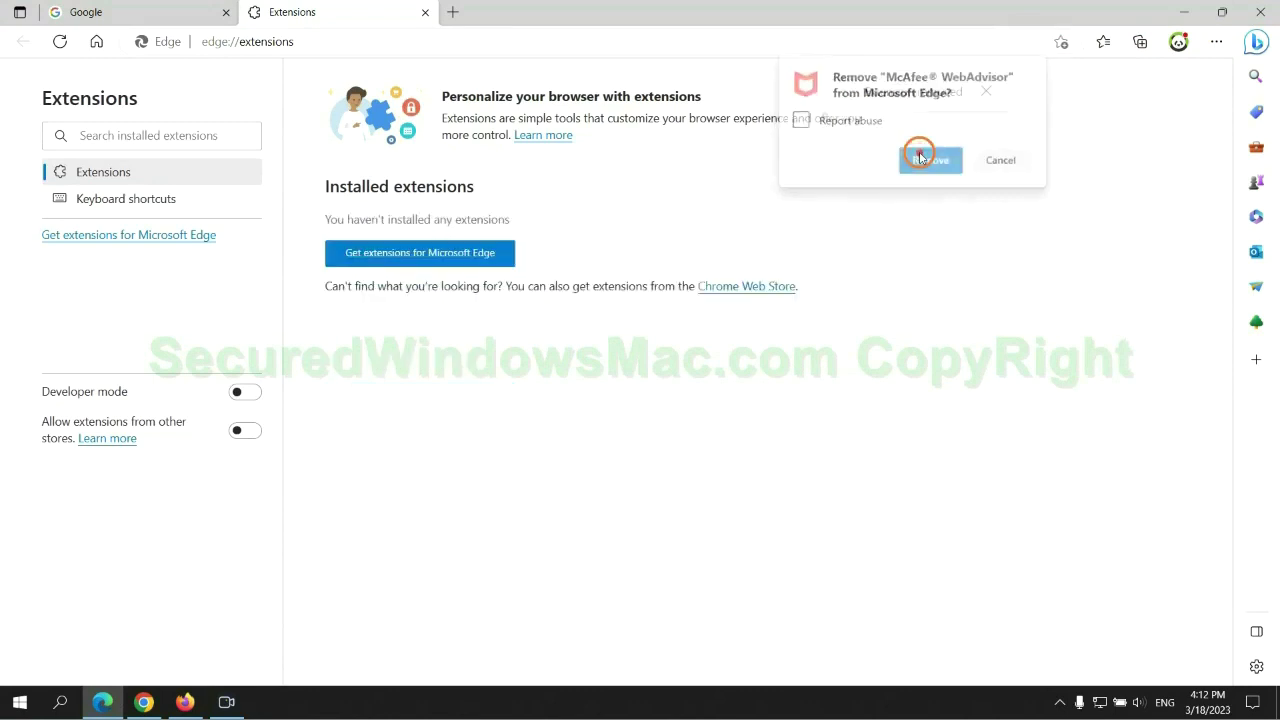
click(425, 12)
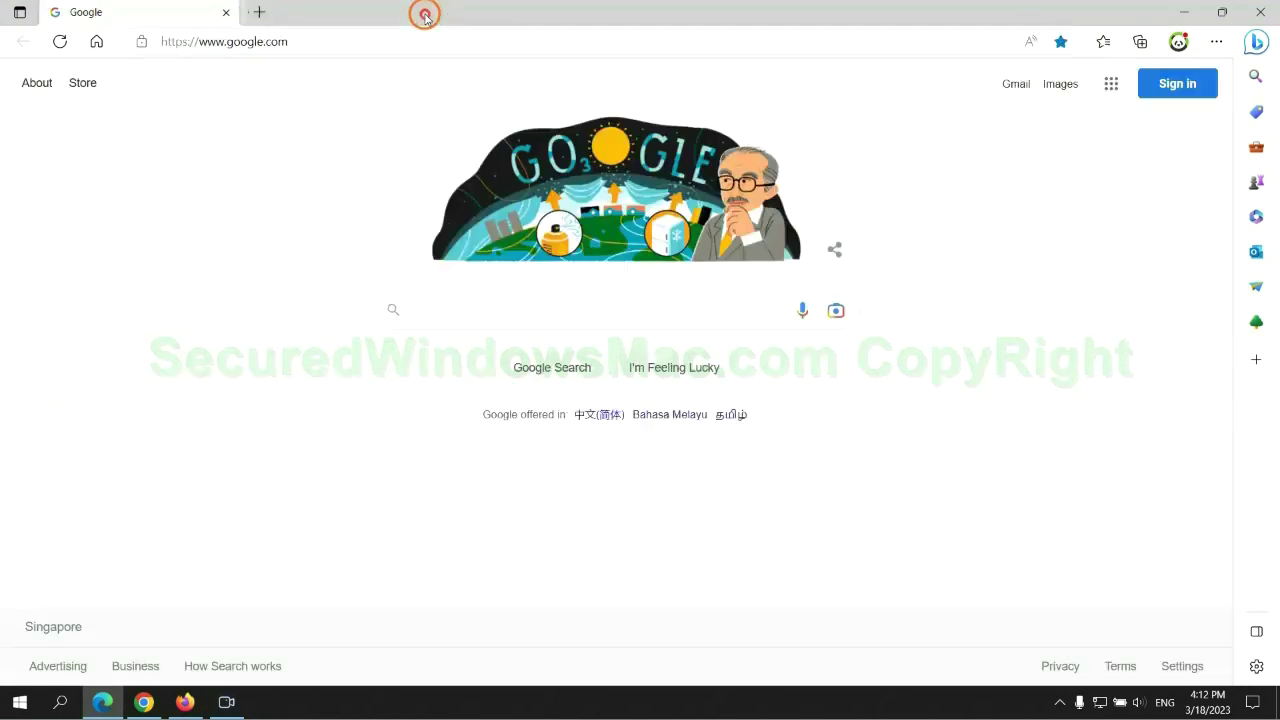
Remove the Ecosia extension from Chrome and close its uninstall feedback tab.
click(155, 706)
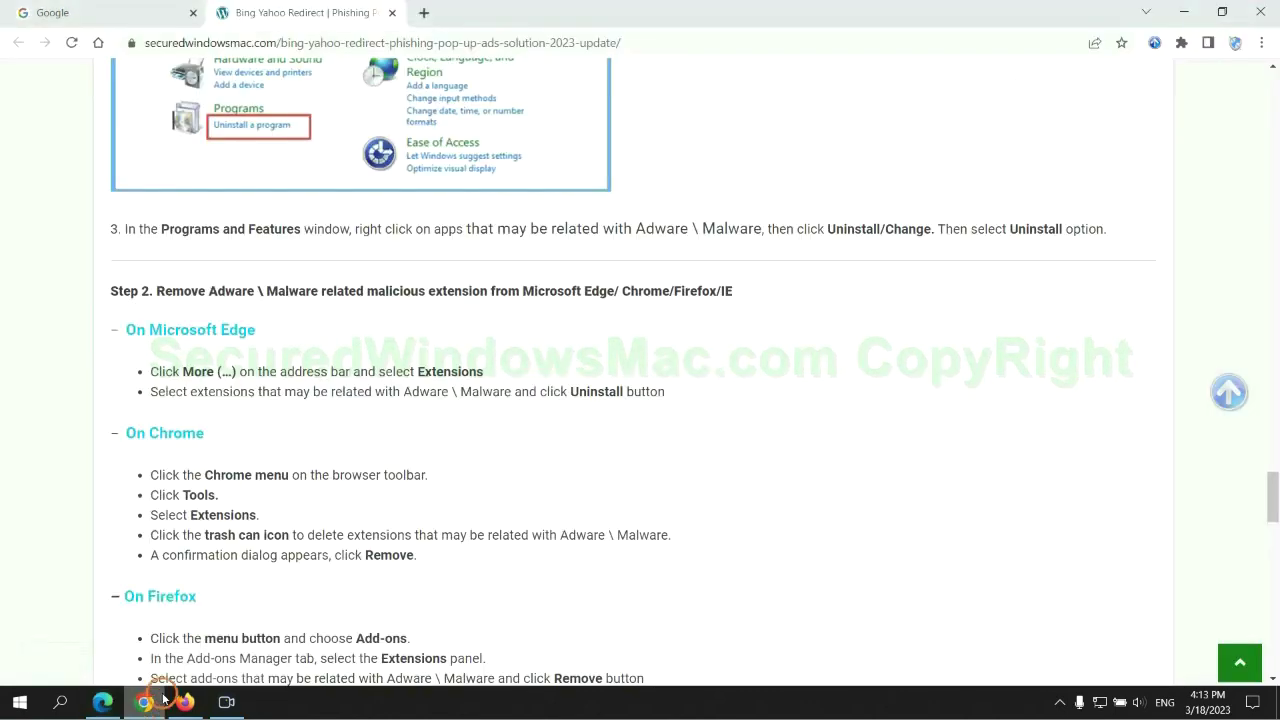
click(1181, 42)
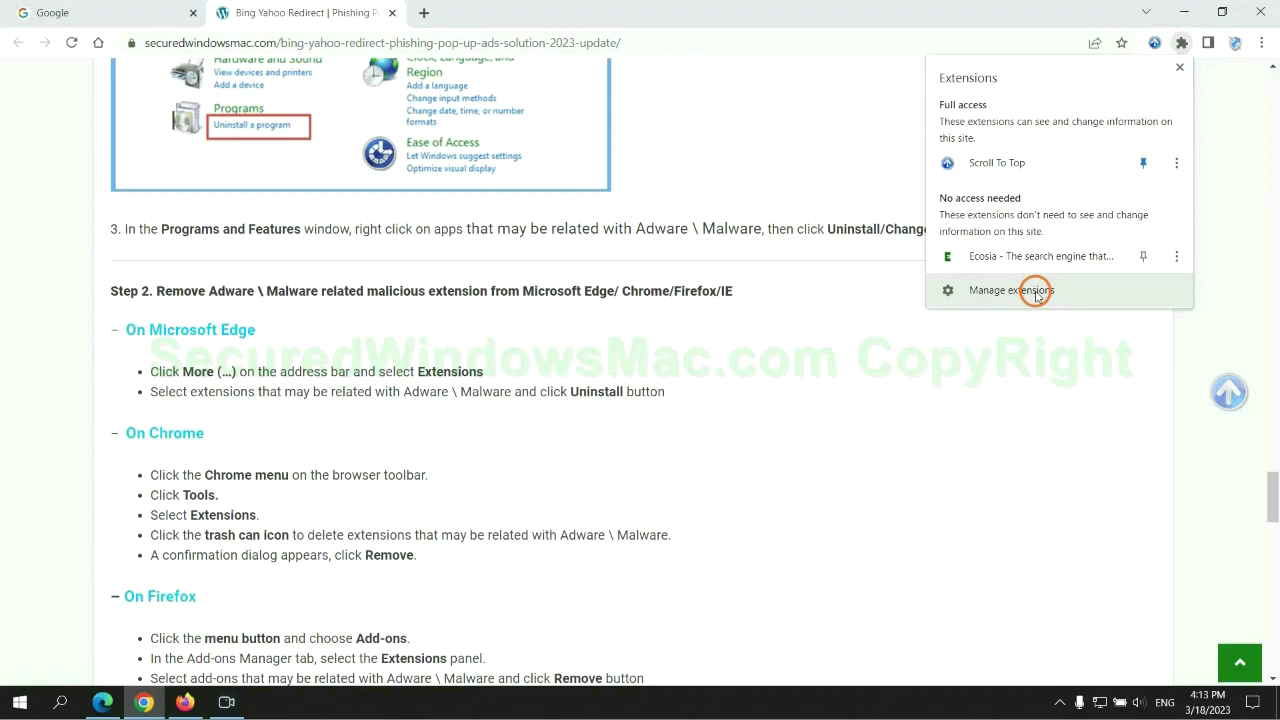
click(1036, 292)
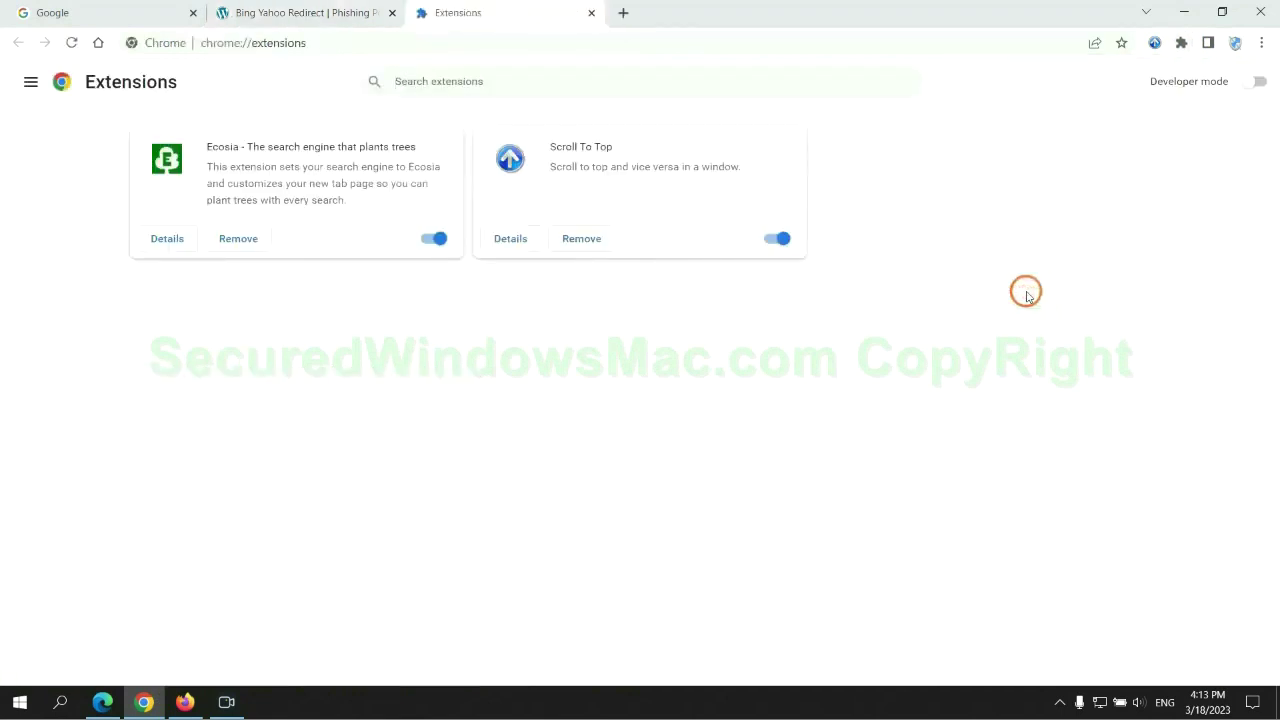
click(240, 238)
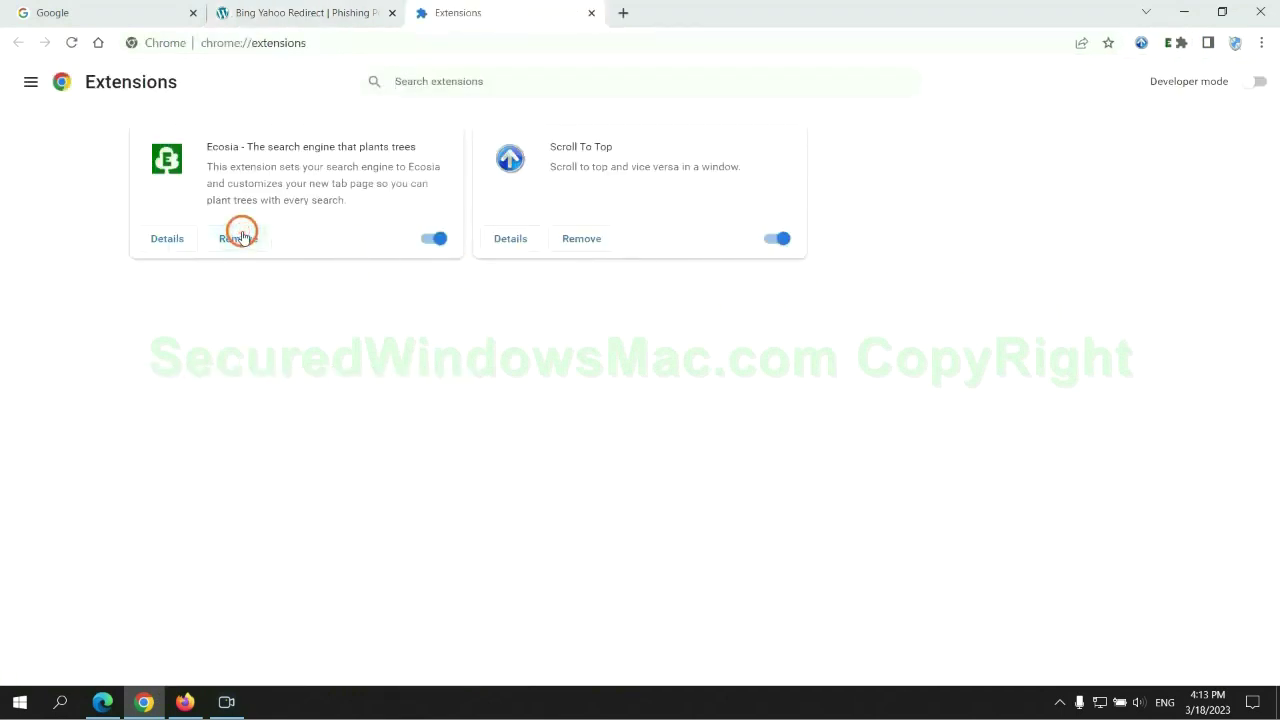
click(1051, 177)
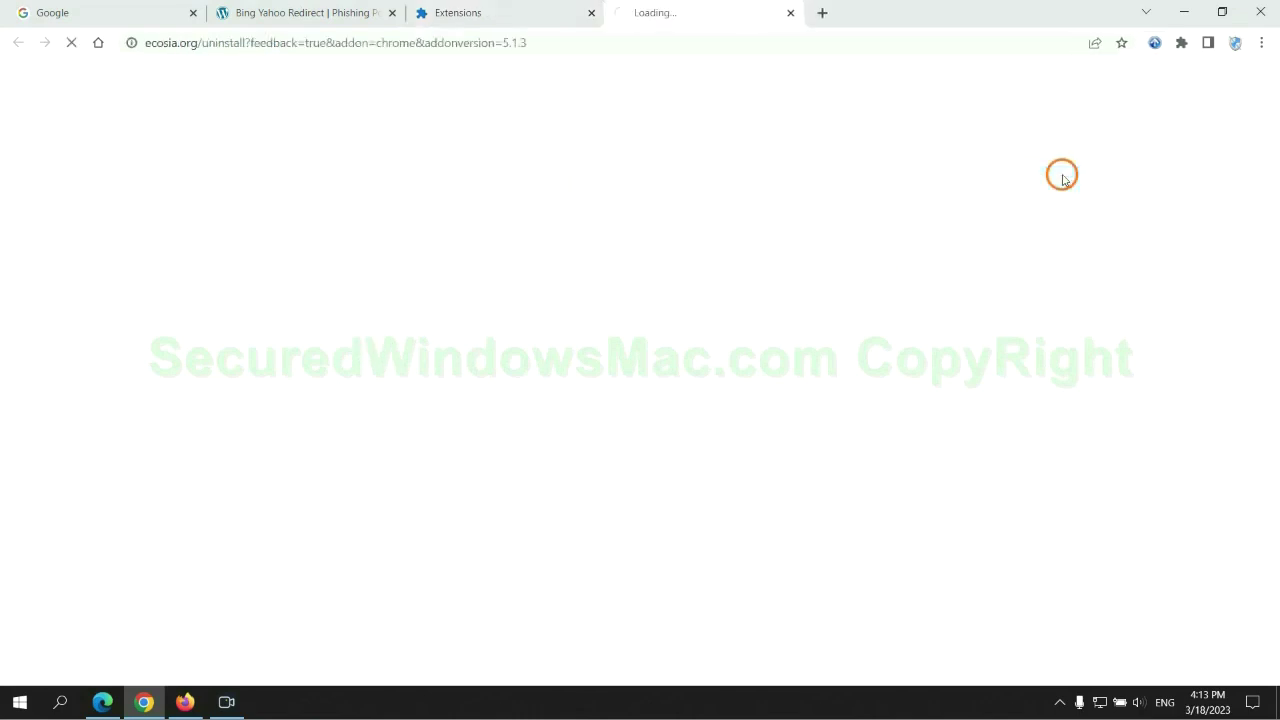
click(790, 13)
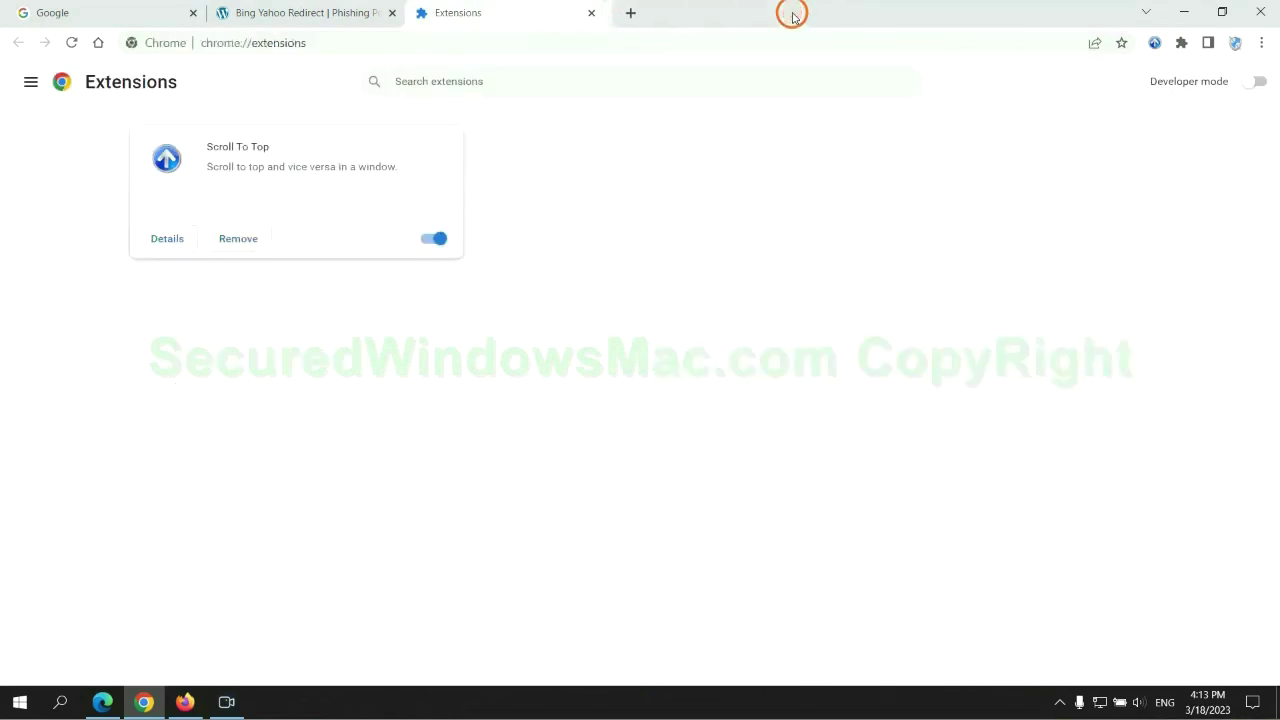
Remove the Enhancer for YouTube™ add-on from Firefox's Add-ons Manager.
click(186, 702)
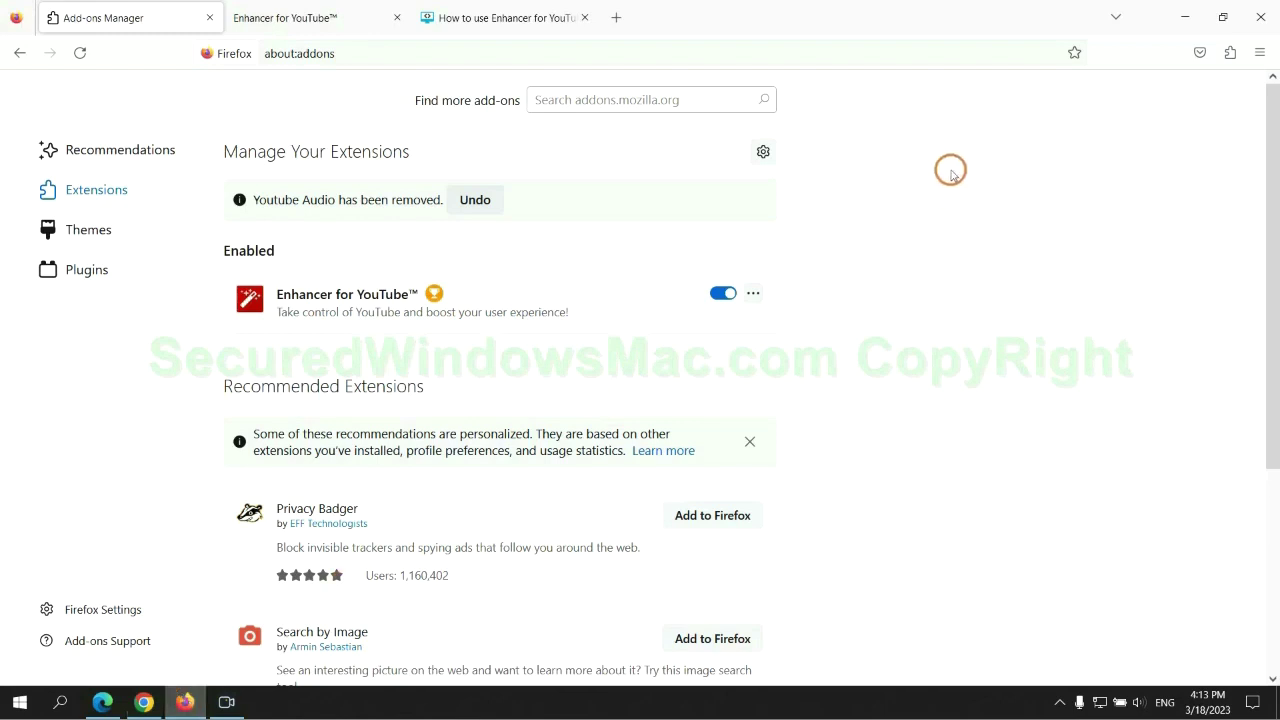
click(1229, 55)
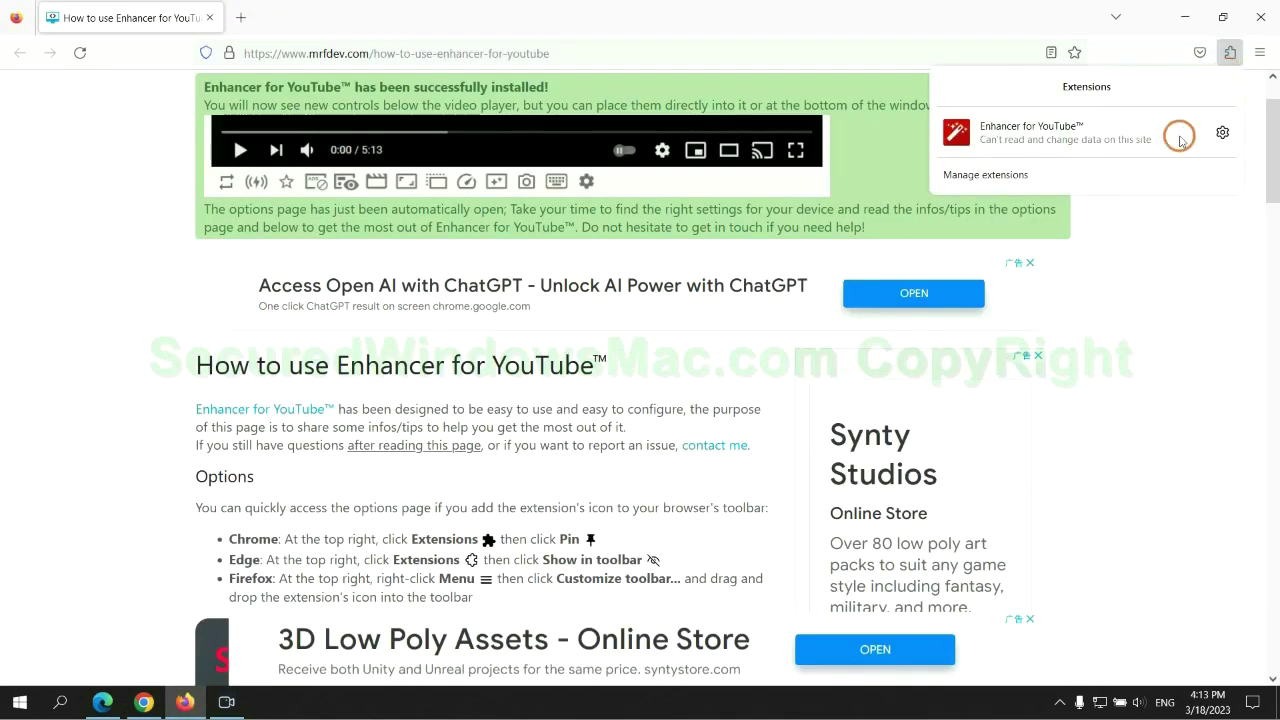
click(1103, 172)
click(753, 243)
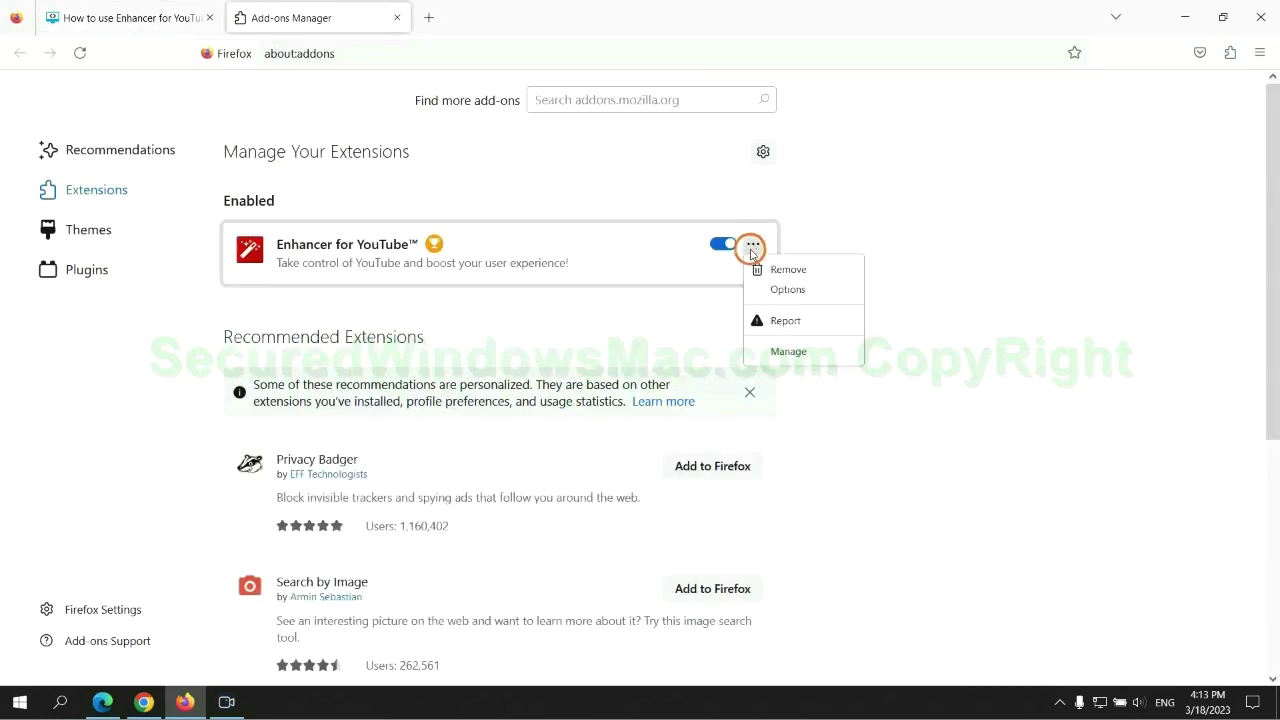
click(788, 270)
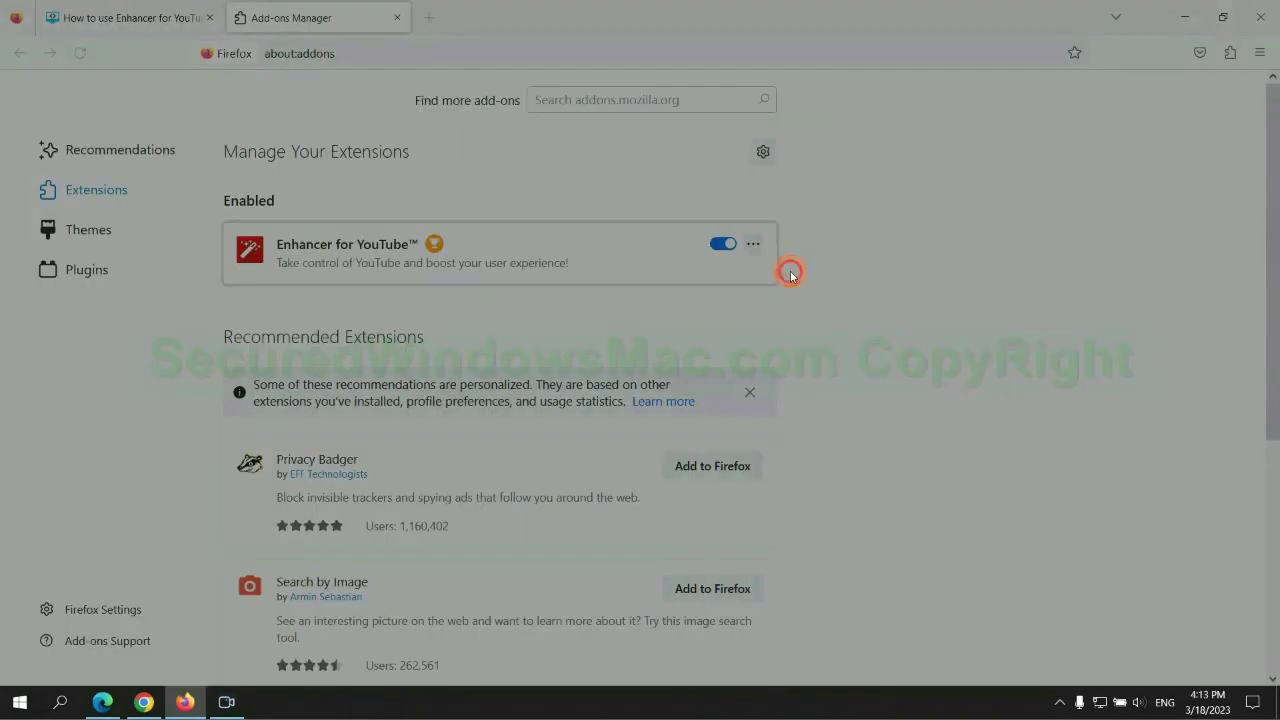
click(711, 160)
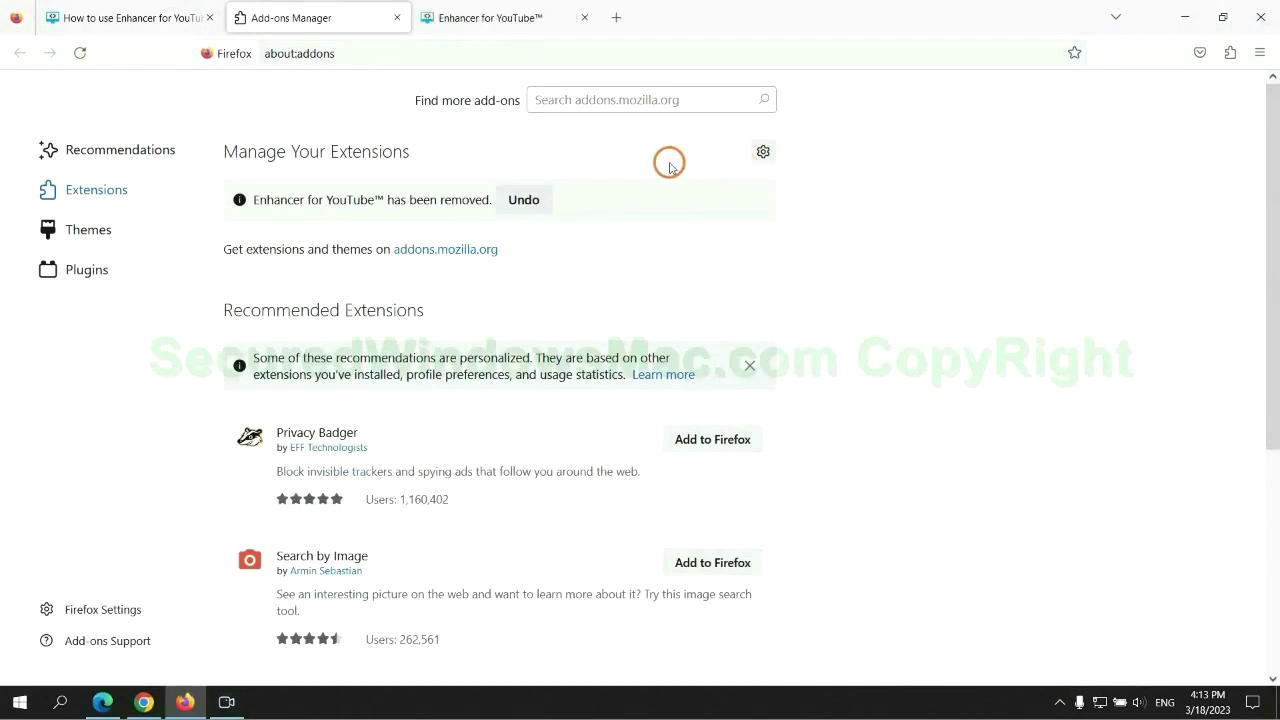
Return to the Chrome guide and scroll to Step 3 on registry cleanup.
key(alt+Tab)
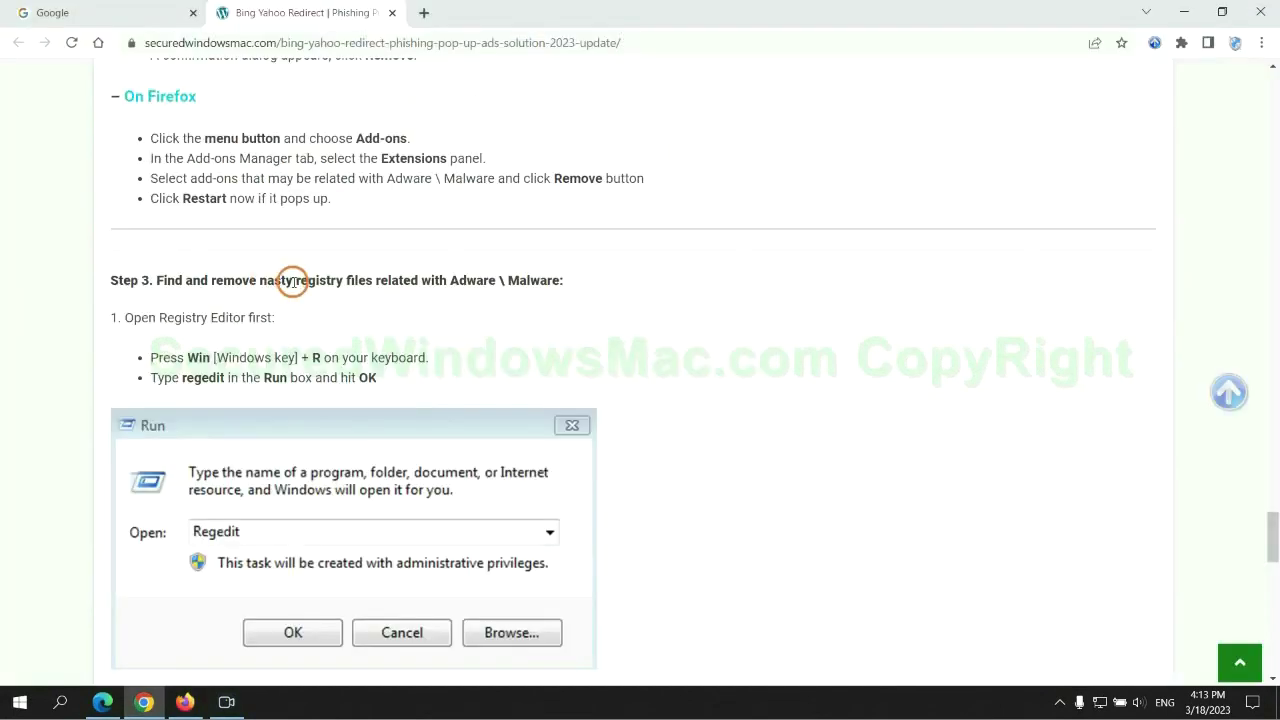
drag(294, 280, 372, 320)
click(372, 318)
scroll(371, 314, down, 2)
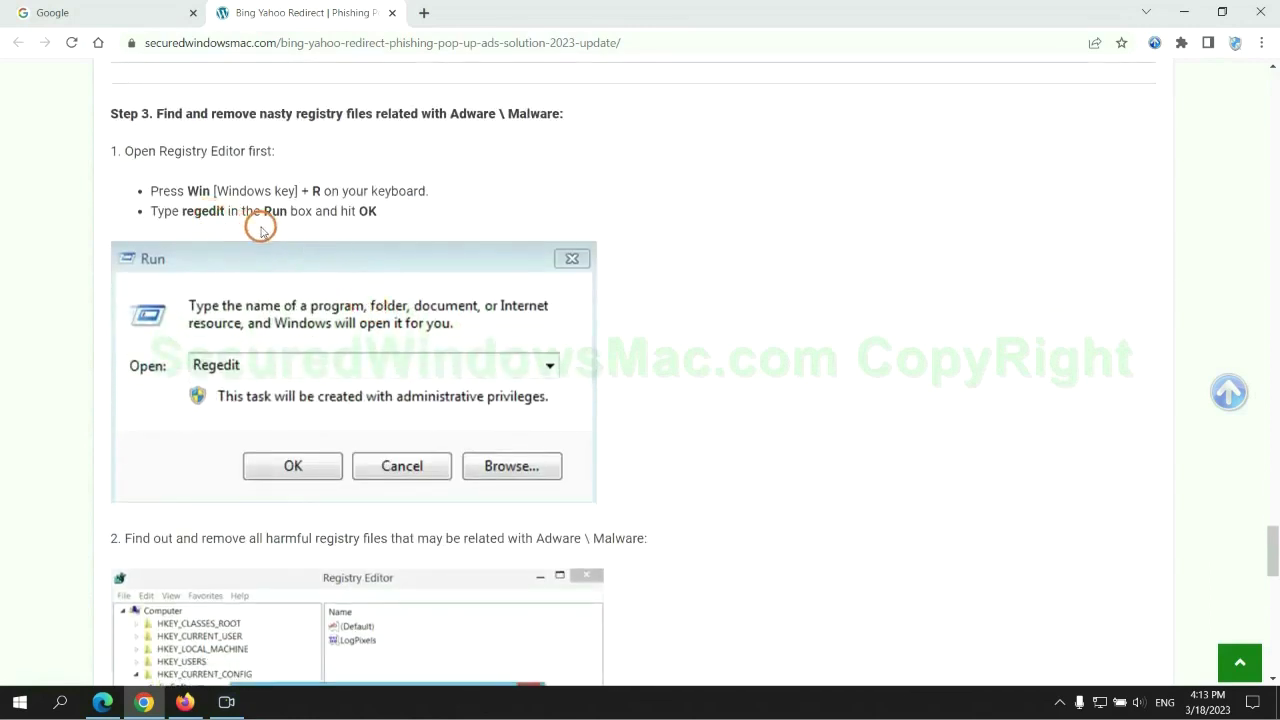
Launch Registry Editor by running regedit from the Run box.
key(super+r)
text(re)
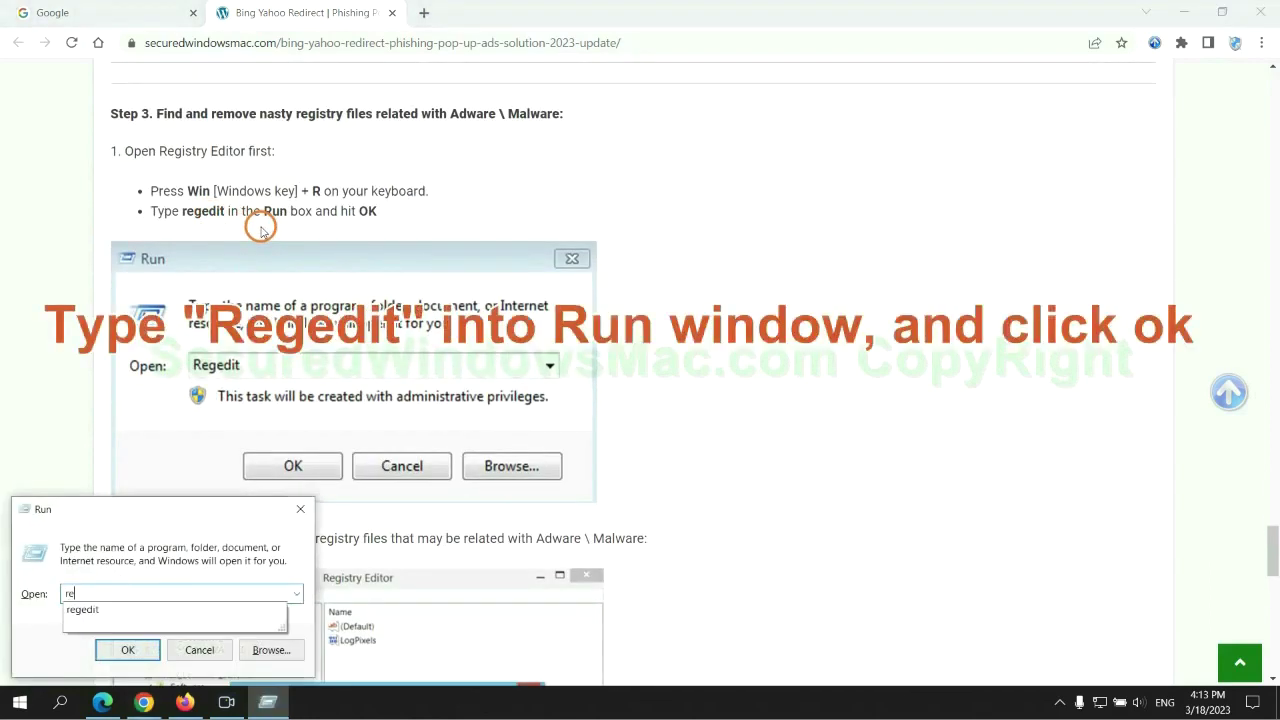
text(gedit)
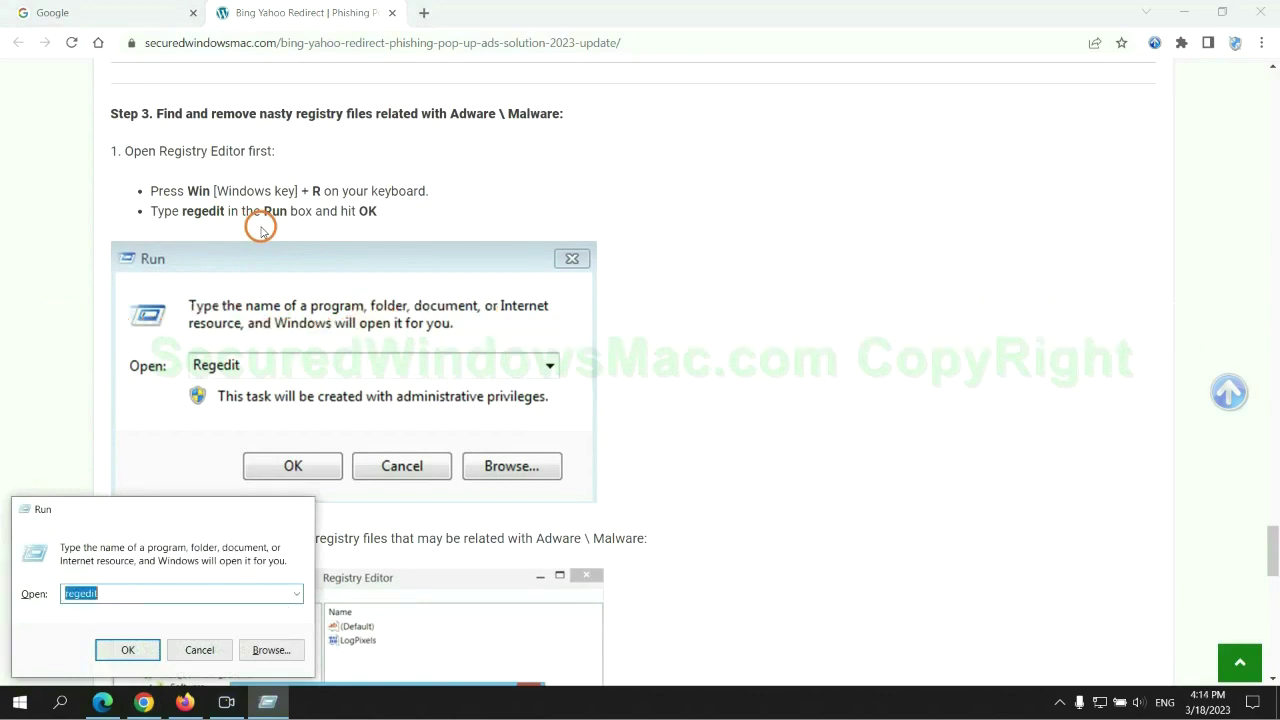
key(Return)
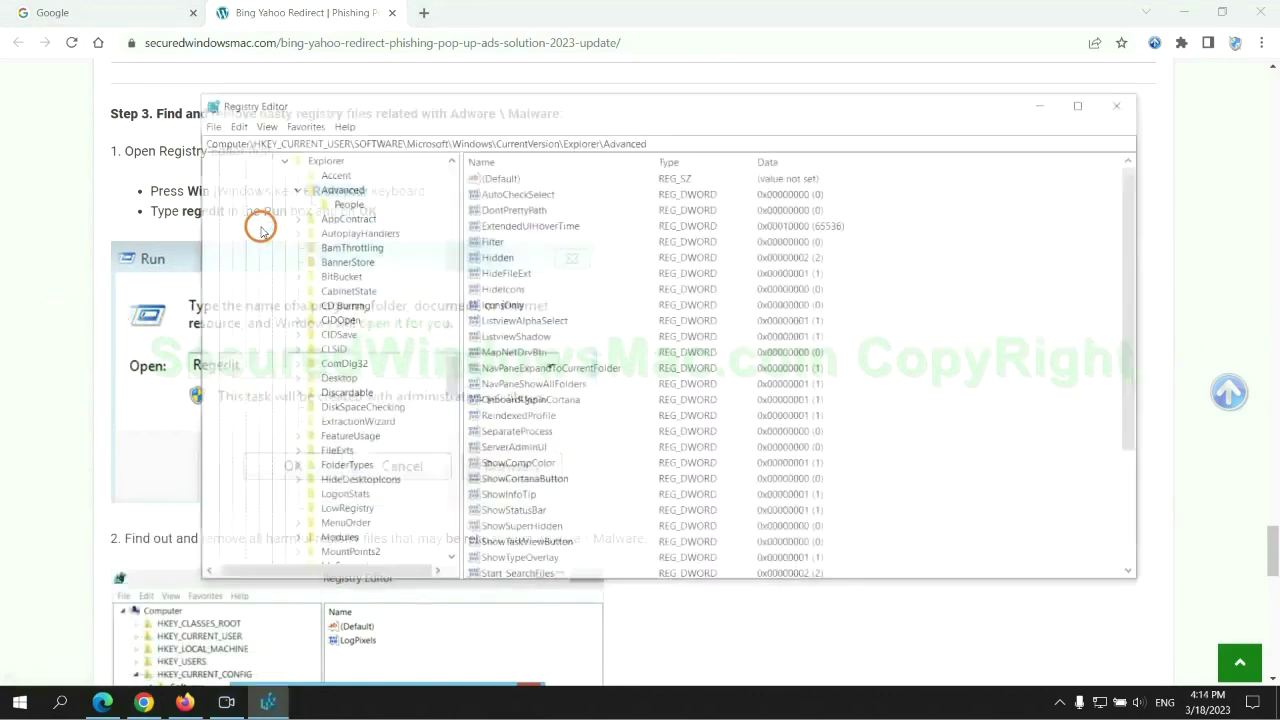
Search the registry for 'App' and bring up options for the StoreAppsOnTaskbar value.
click(233, 124)
click(265, 240)
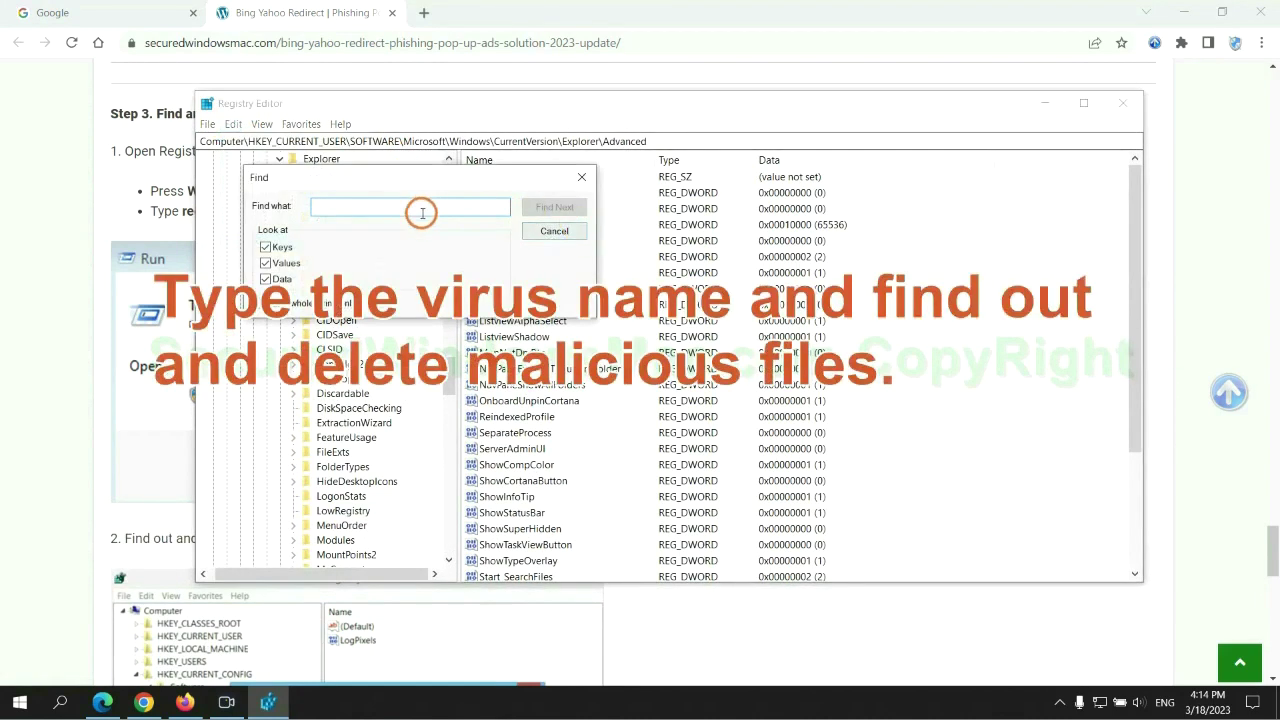
text(Apps)
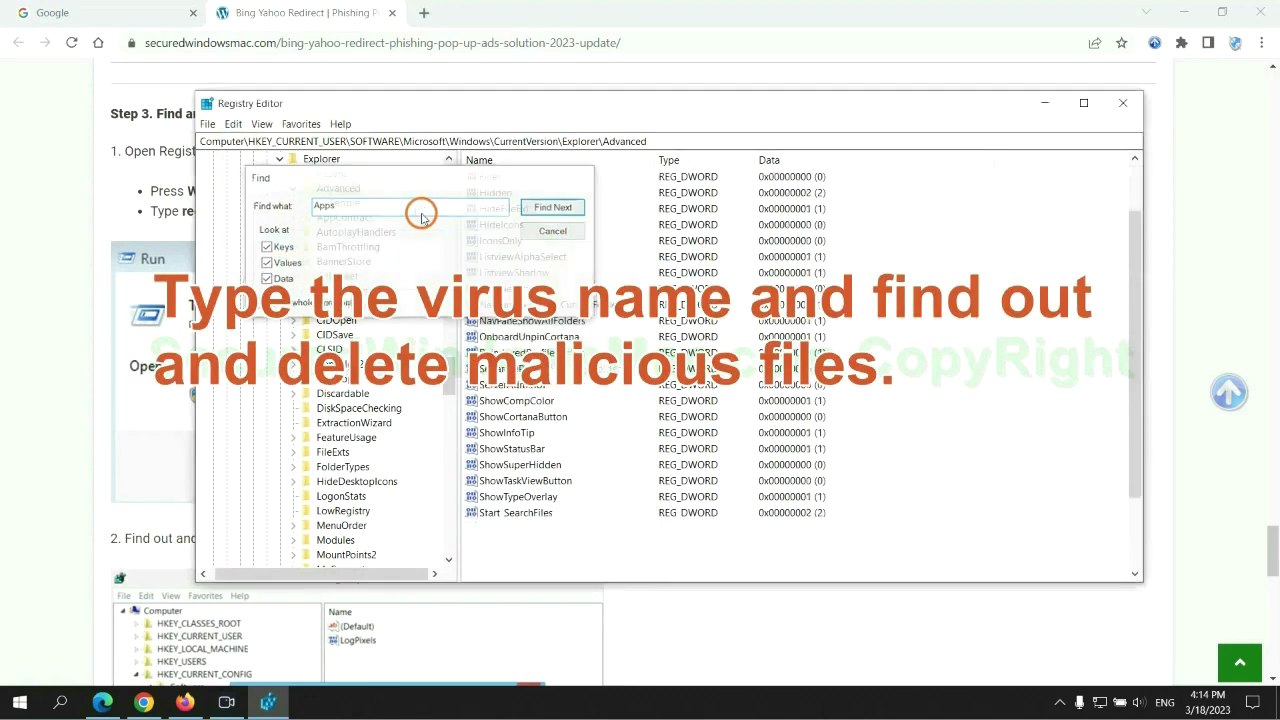
key(Return)
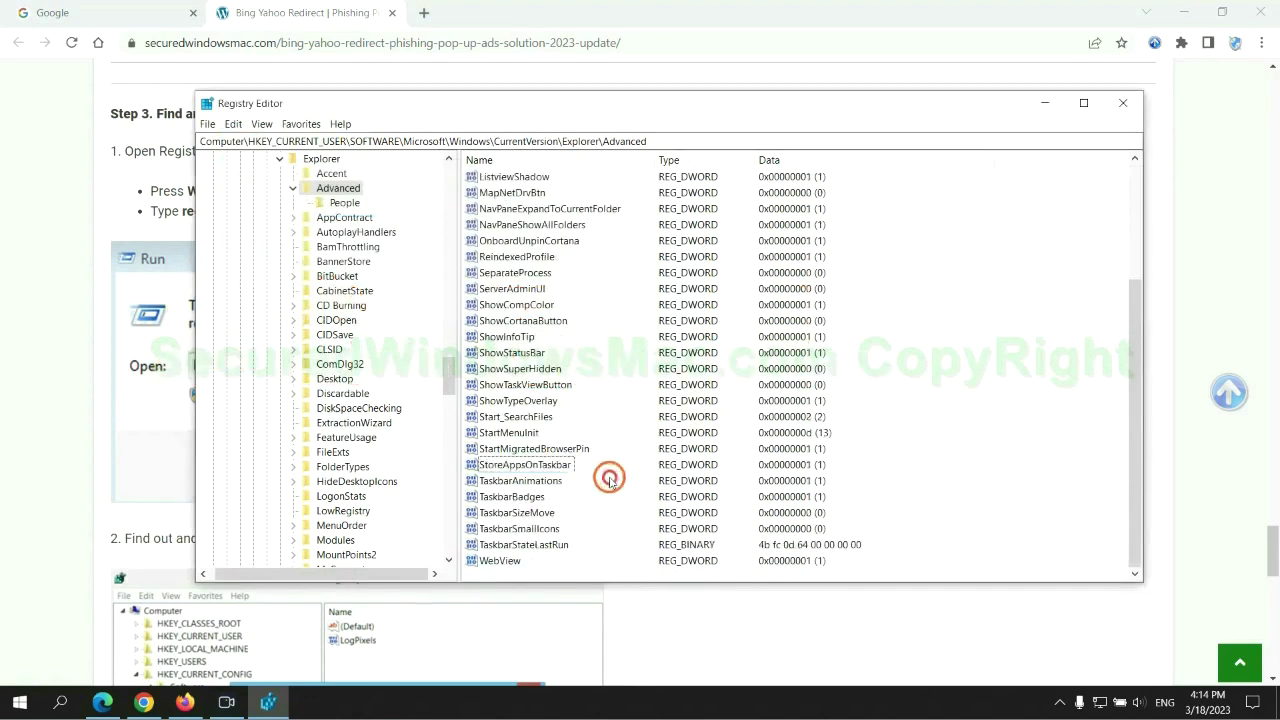
right_click(572, 468)
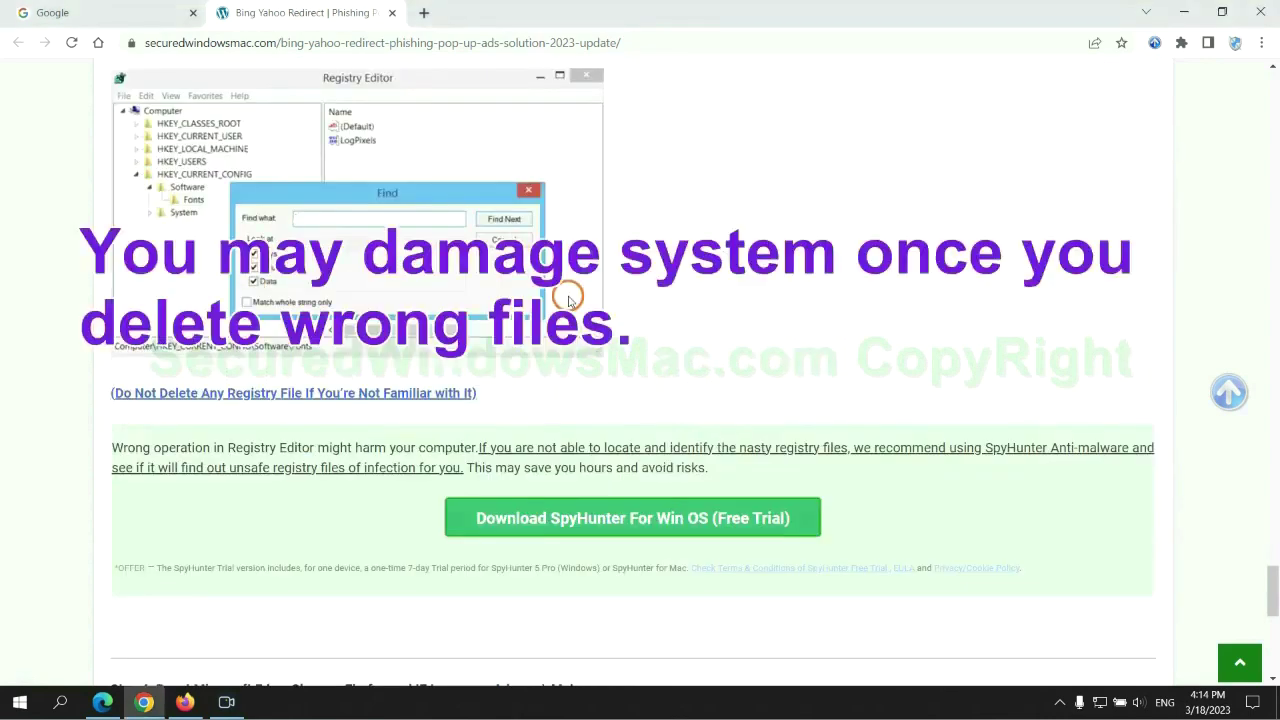
Scroll to Step 4 on resetting Edge, Chrome and Firefox, selecting 'Reset' in its heading.
scroll(566, 294, down, 1)
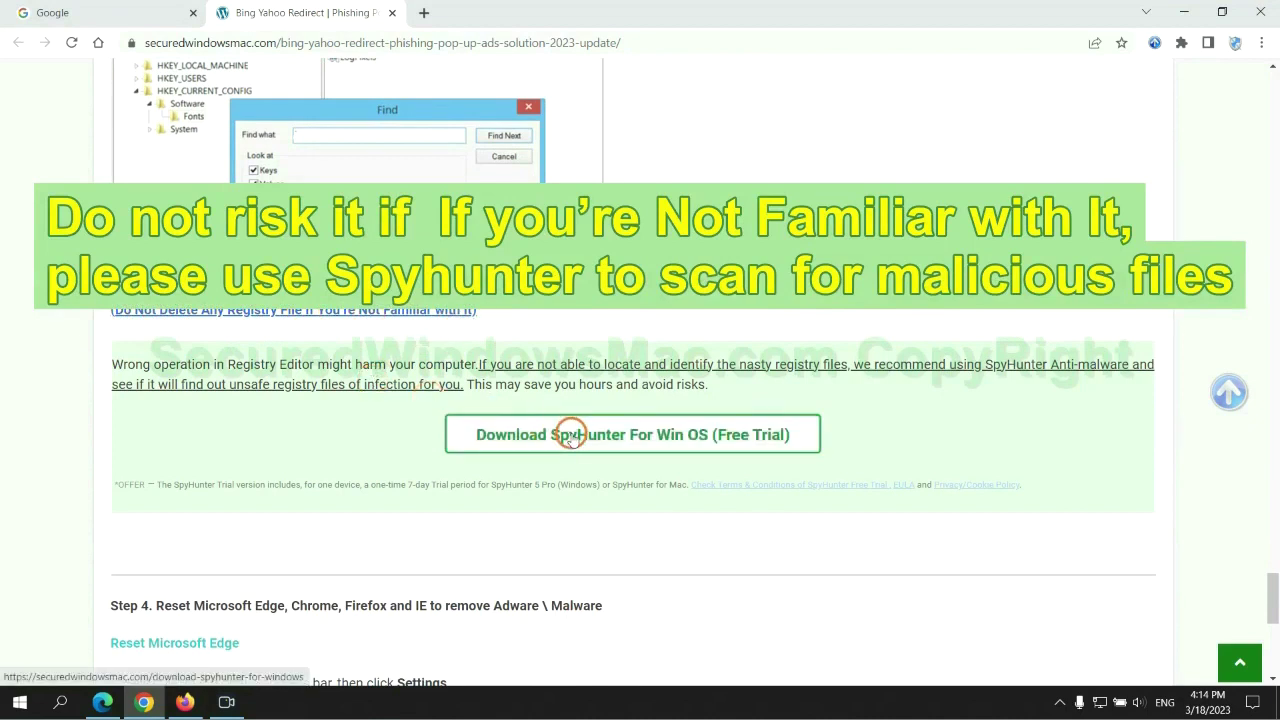
scroll(570, 437, down, 5)
double_click(172, 106)
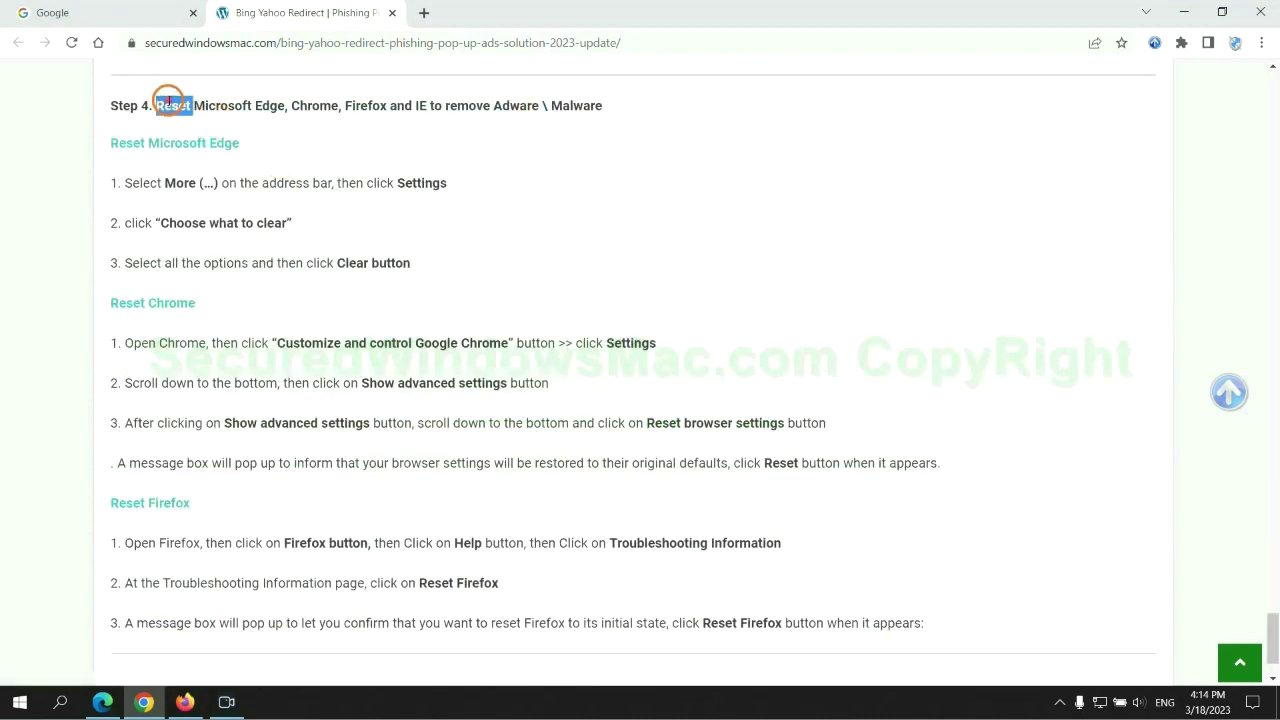
click(528, 127)
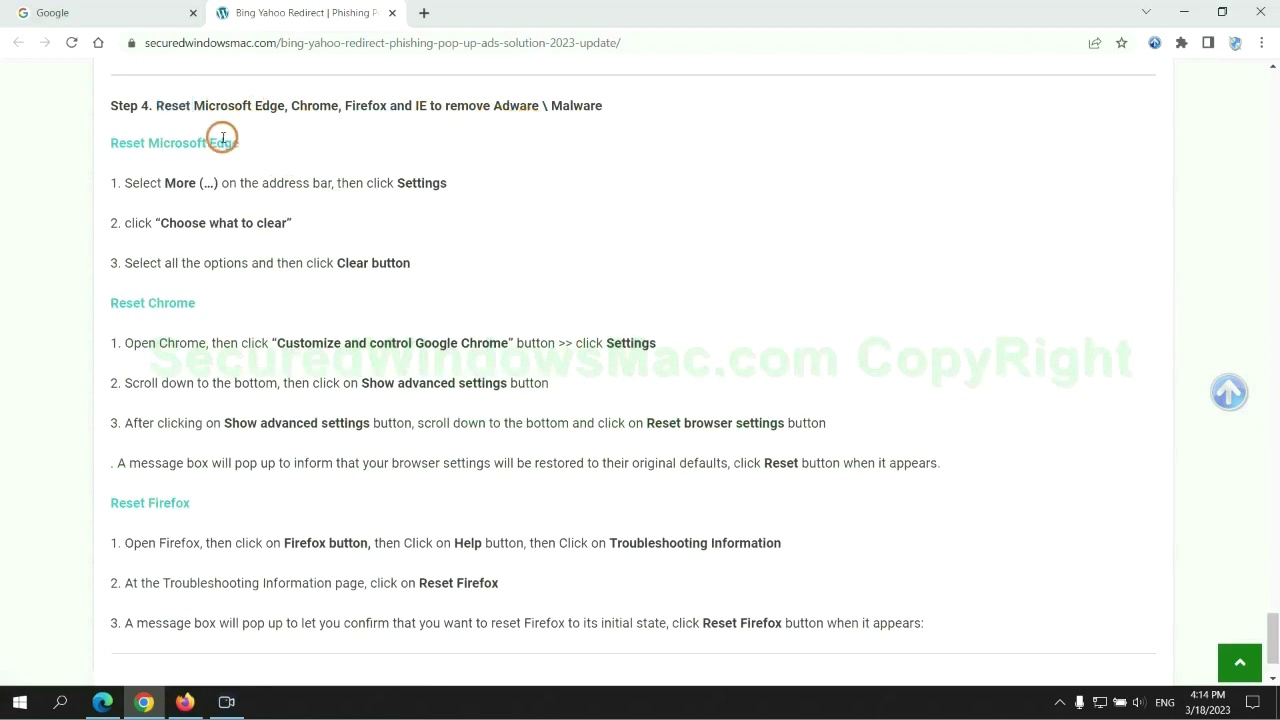
From Edge's Privacy, search, and services settings, open Clear browsing data for All time with history, cookies and cache checked.
click(105, 702)
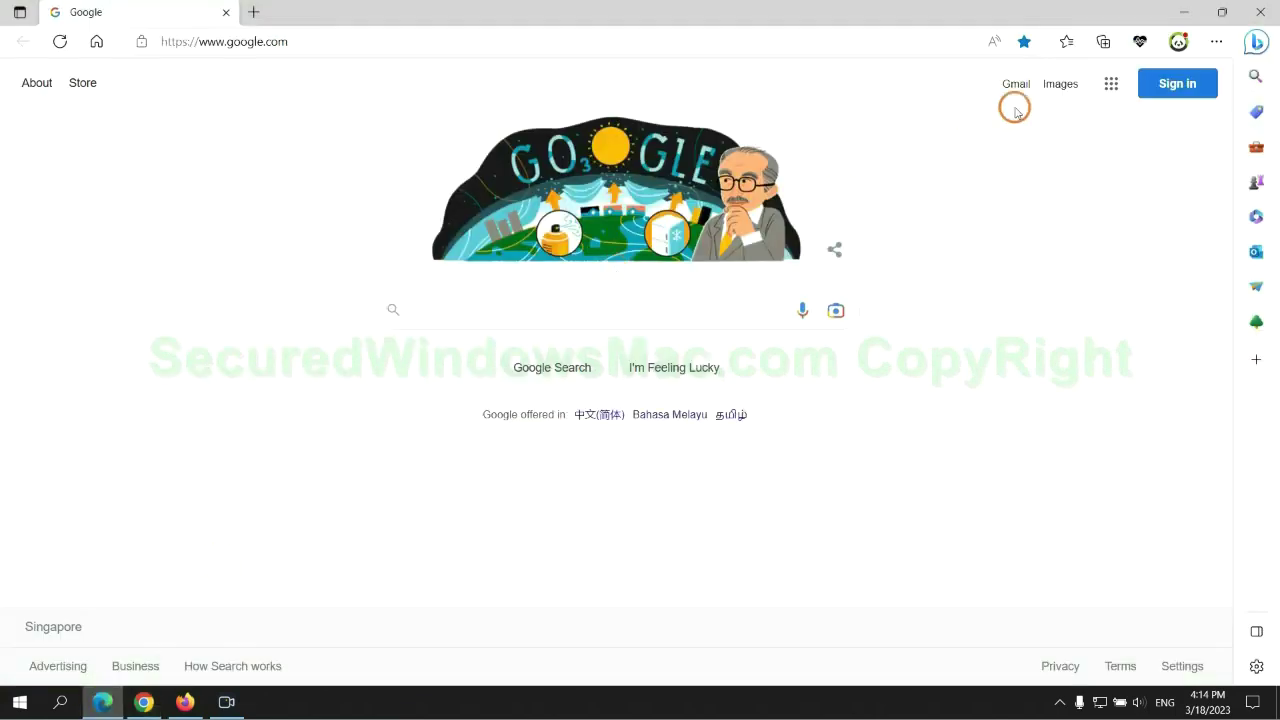
click(1212, 45)
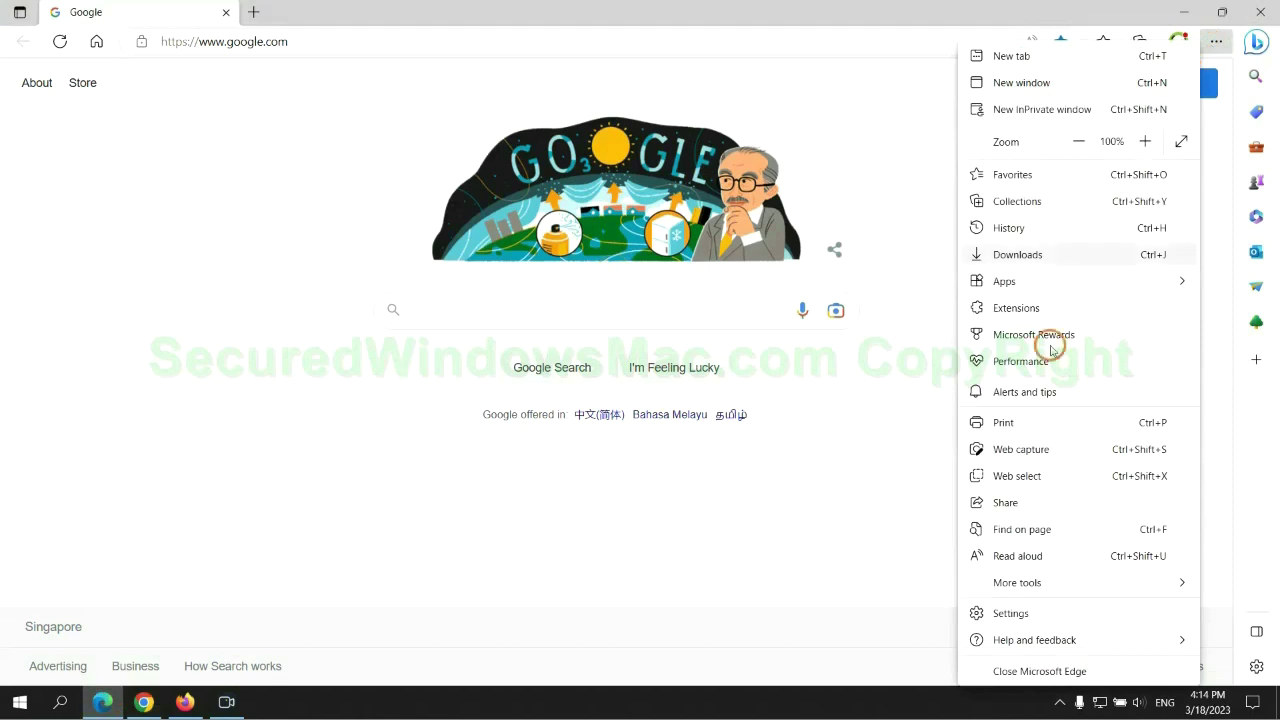
click(1005, 614)
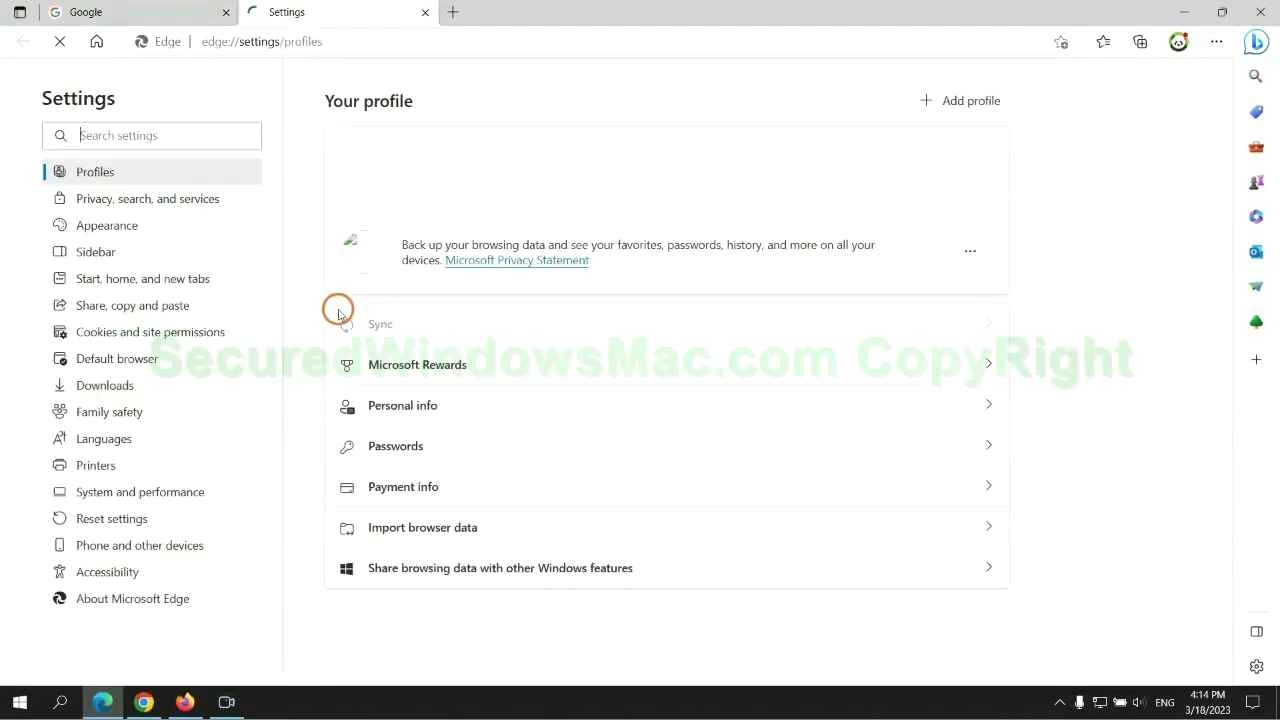
click(208, 205)
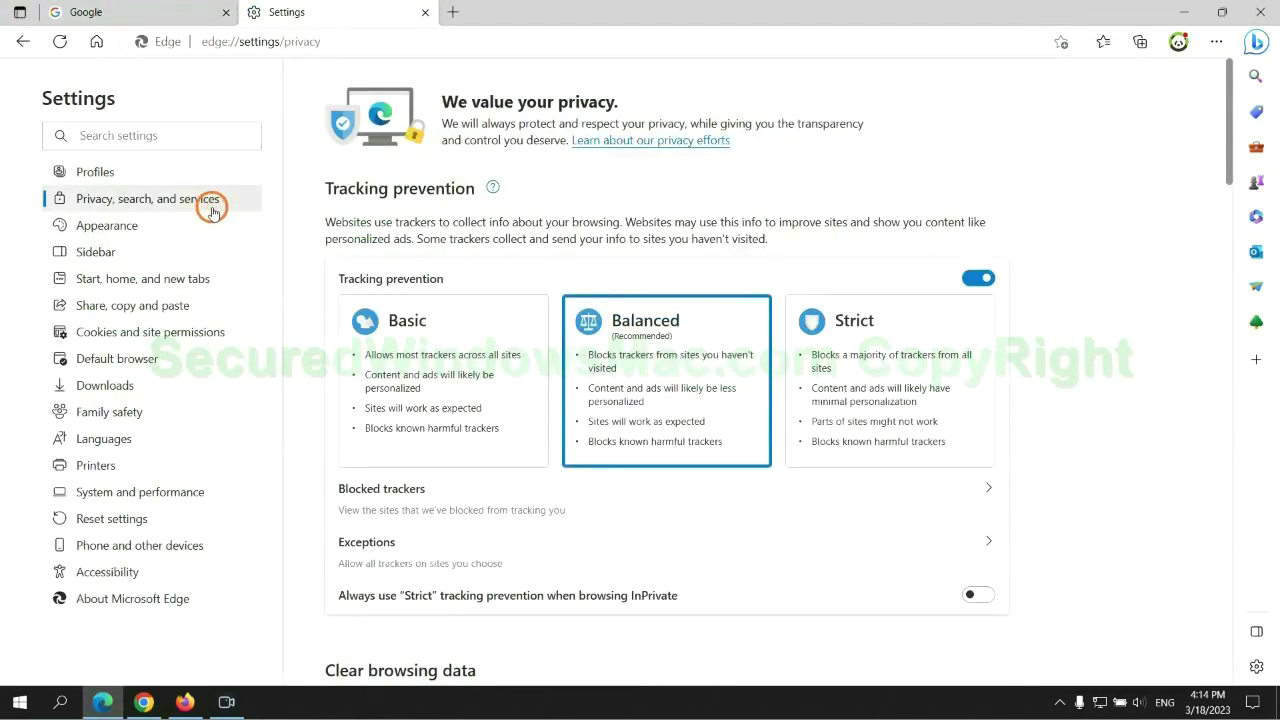
scroll(1094, 458, down, 3)
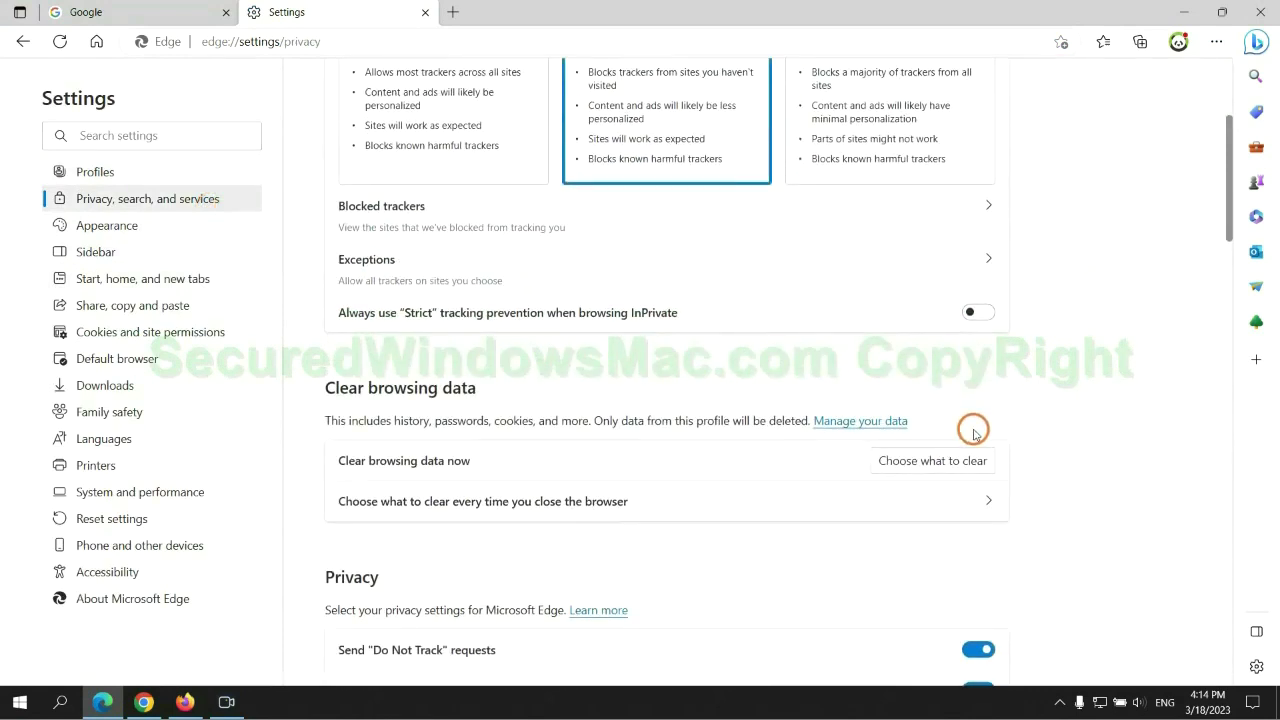
click(948, 465)
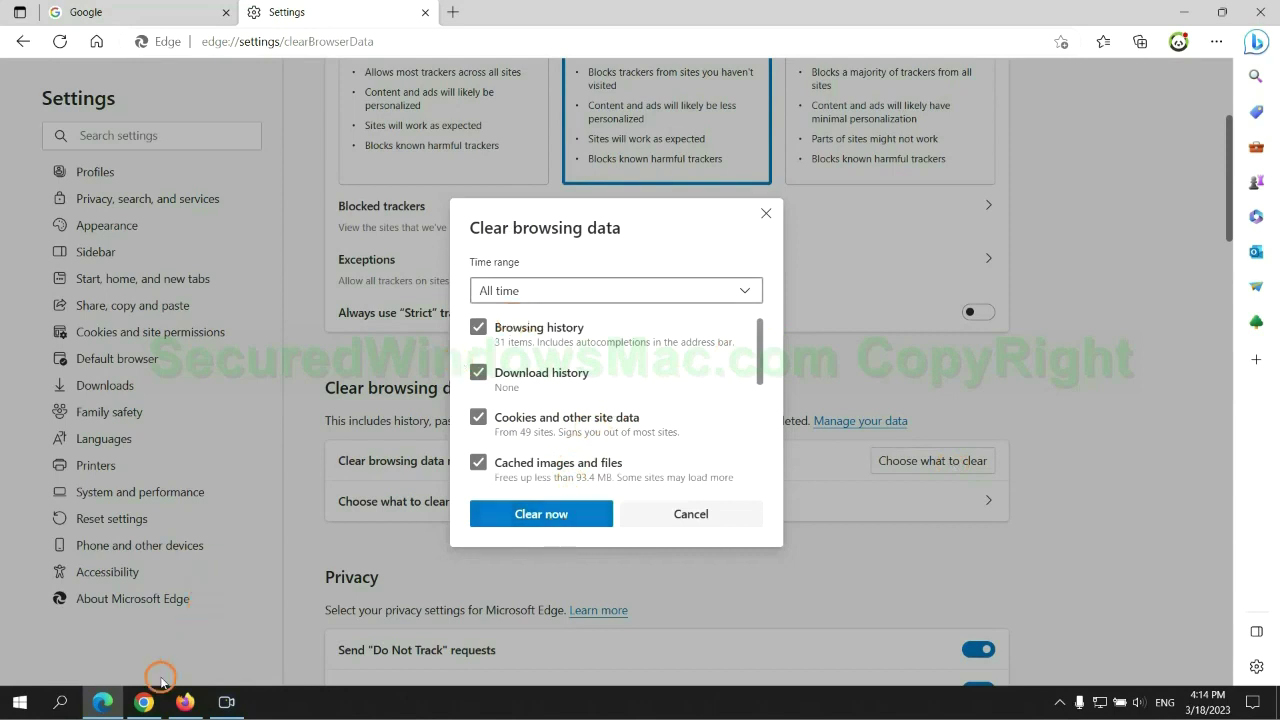
In Chrome settings, choose Restore settings to their original defaults to show the reset confirmation.
click(145, 701)
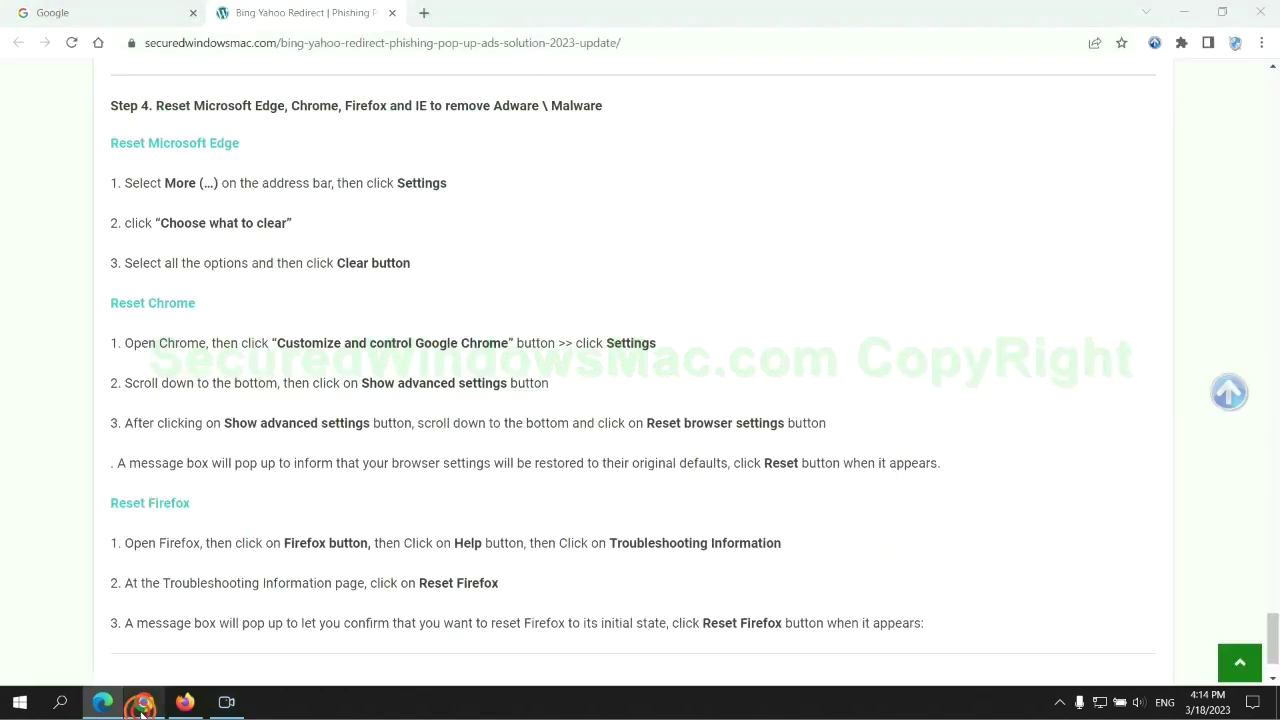
click(1260, 43)
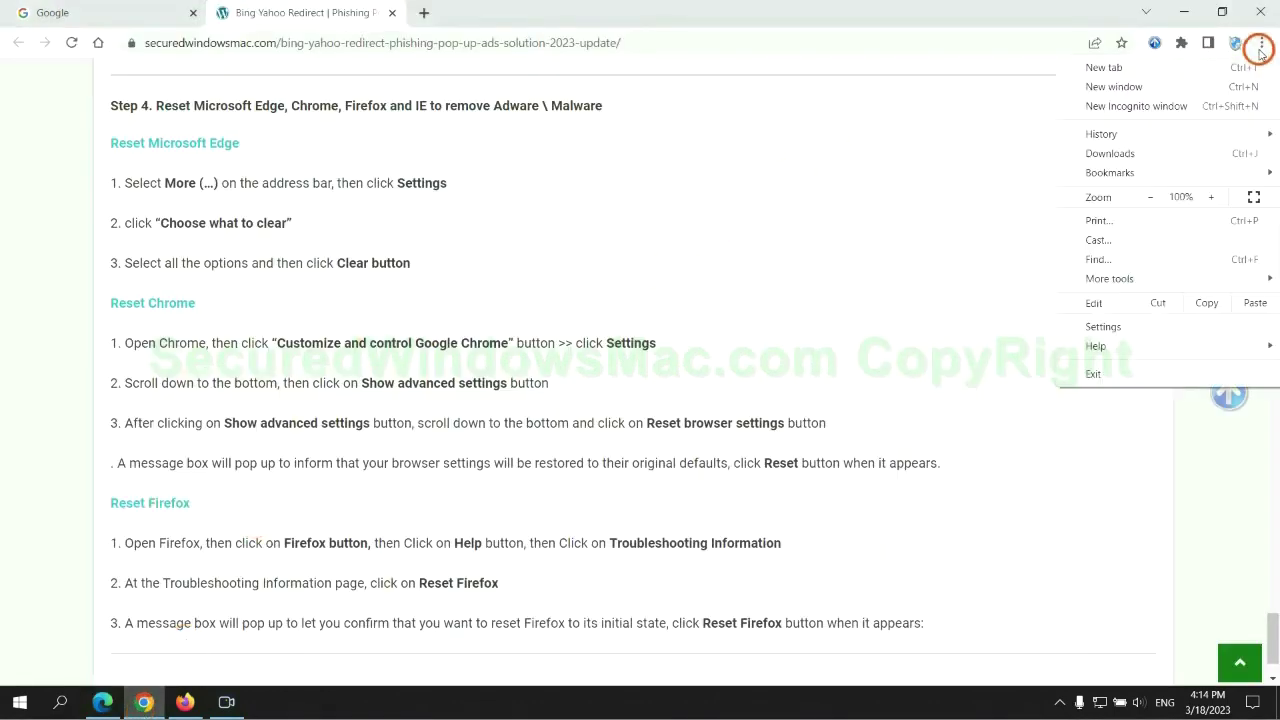
click(1112, 326)
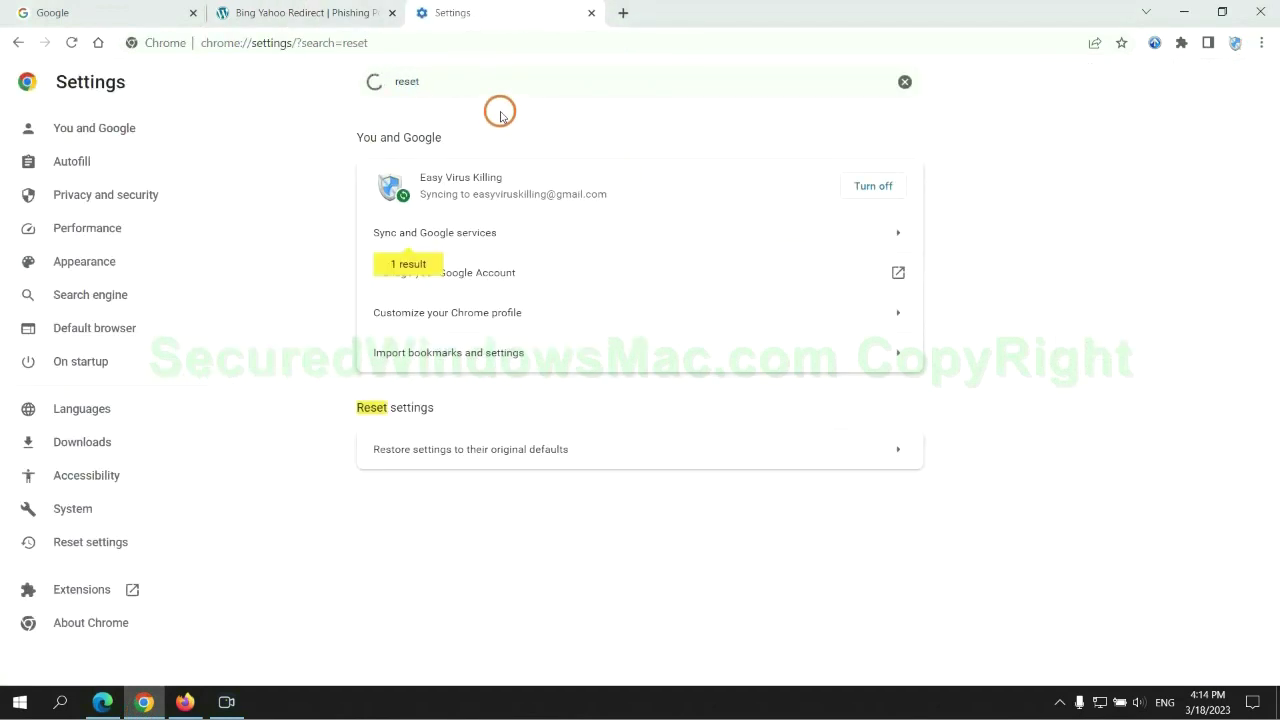
click(671, 447)
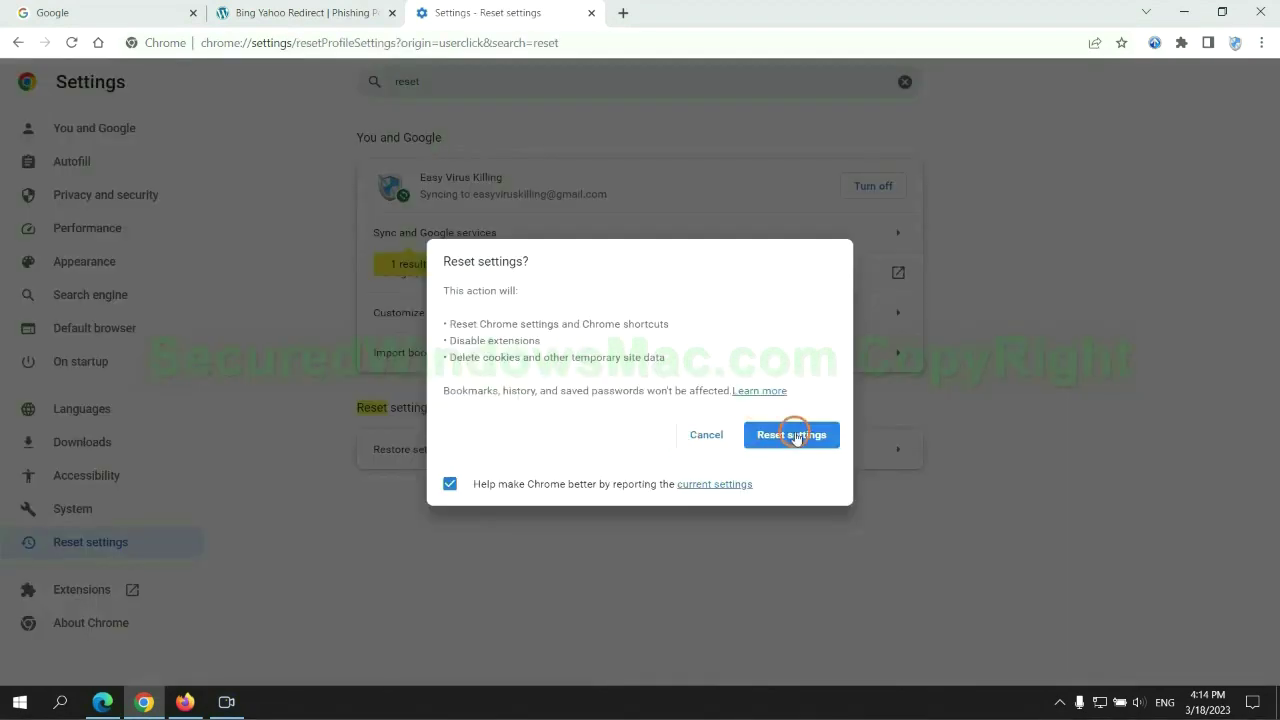
Open Firefox's Troubleshooting Information page from the Help menu.
click(185, 702)
click(1259, 52)
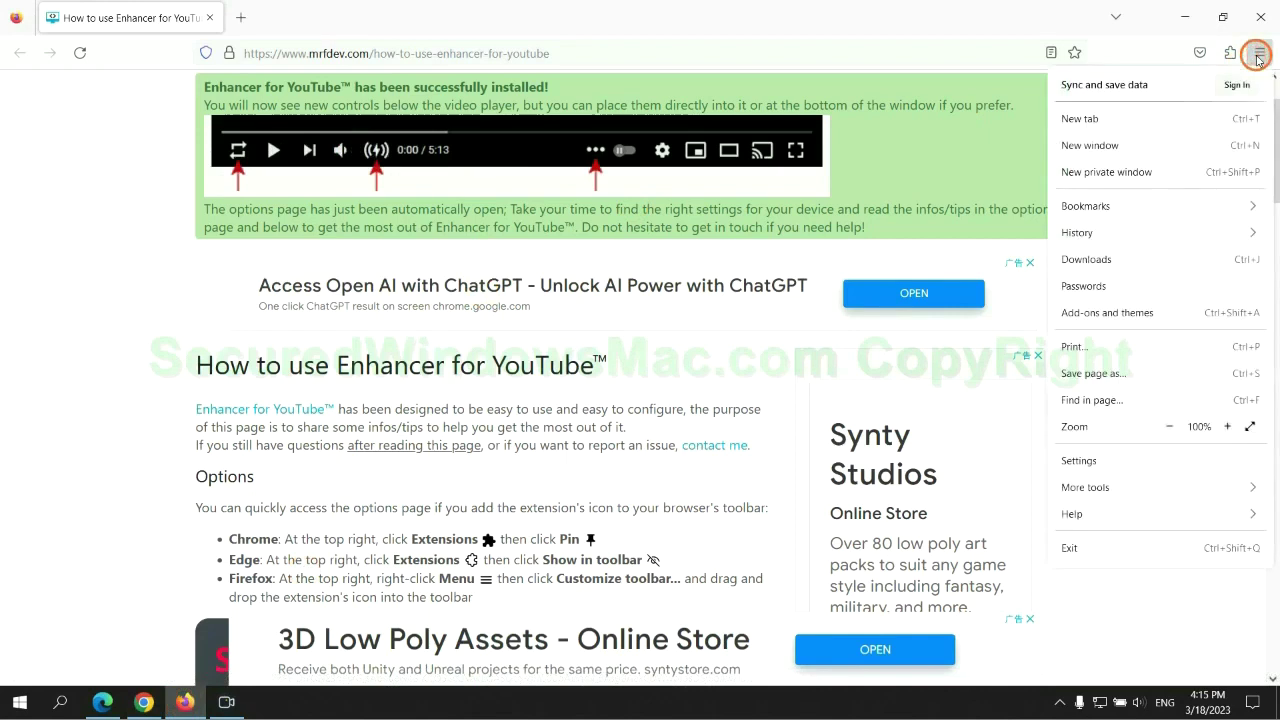
click(1086, 512)
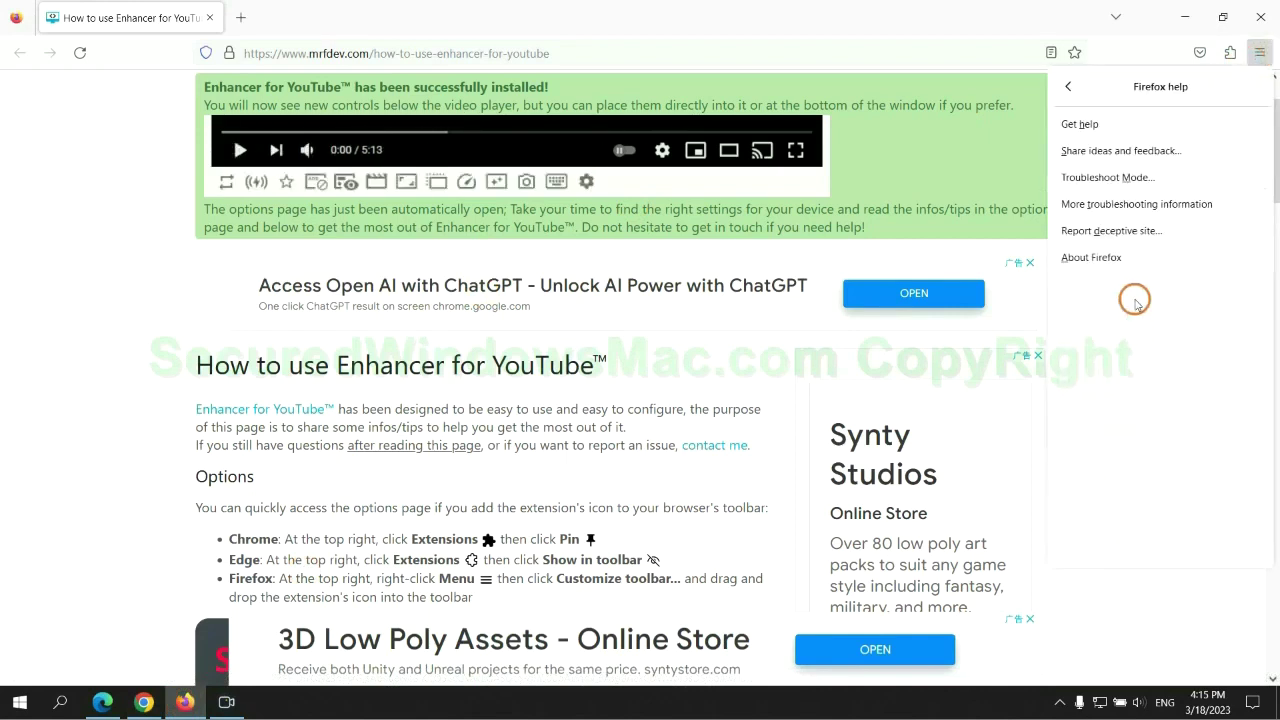
click(1140, 203)
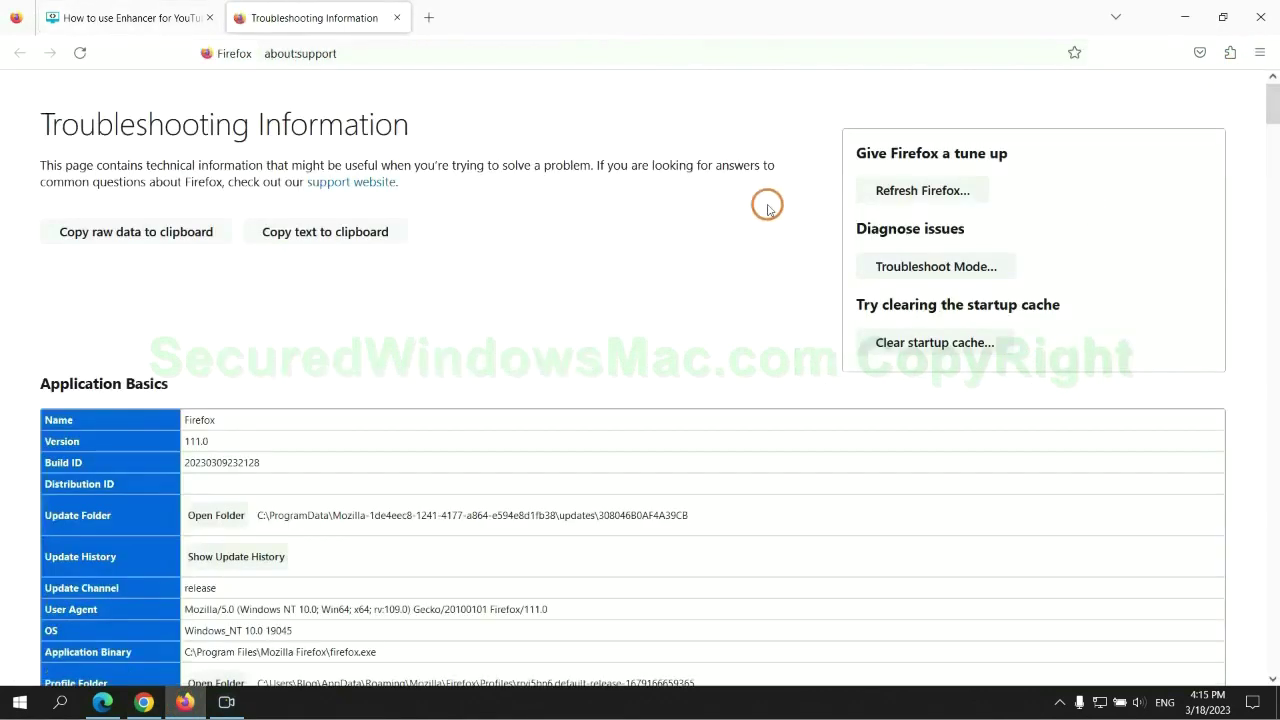
Refresh Firefox to its defaults, confirm it, and highlight 'If problems remain' in the guide's note.
click(880, 195)
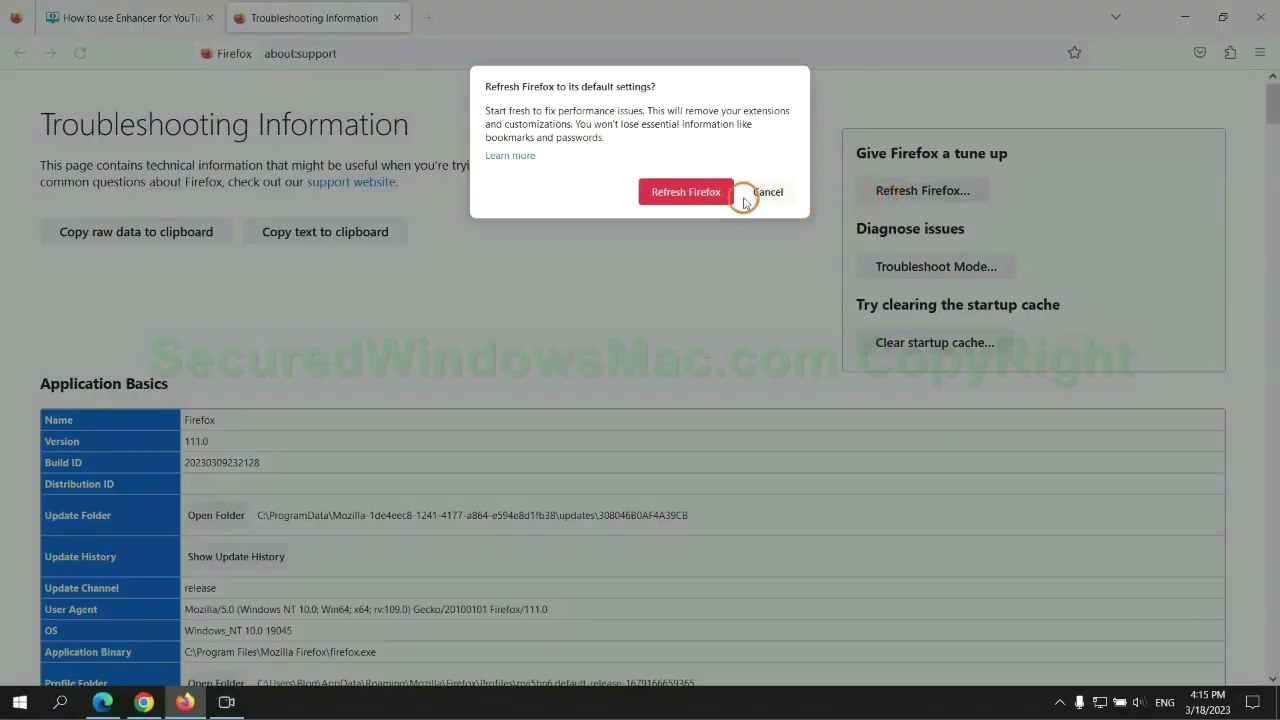
click(709, 200)
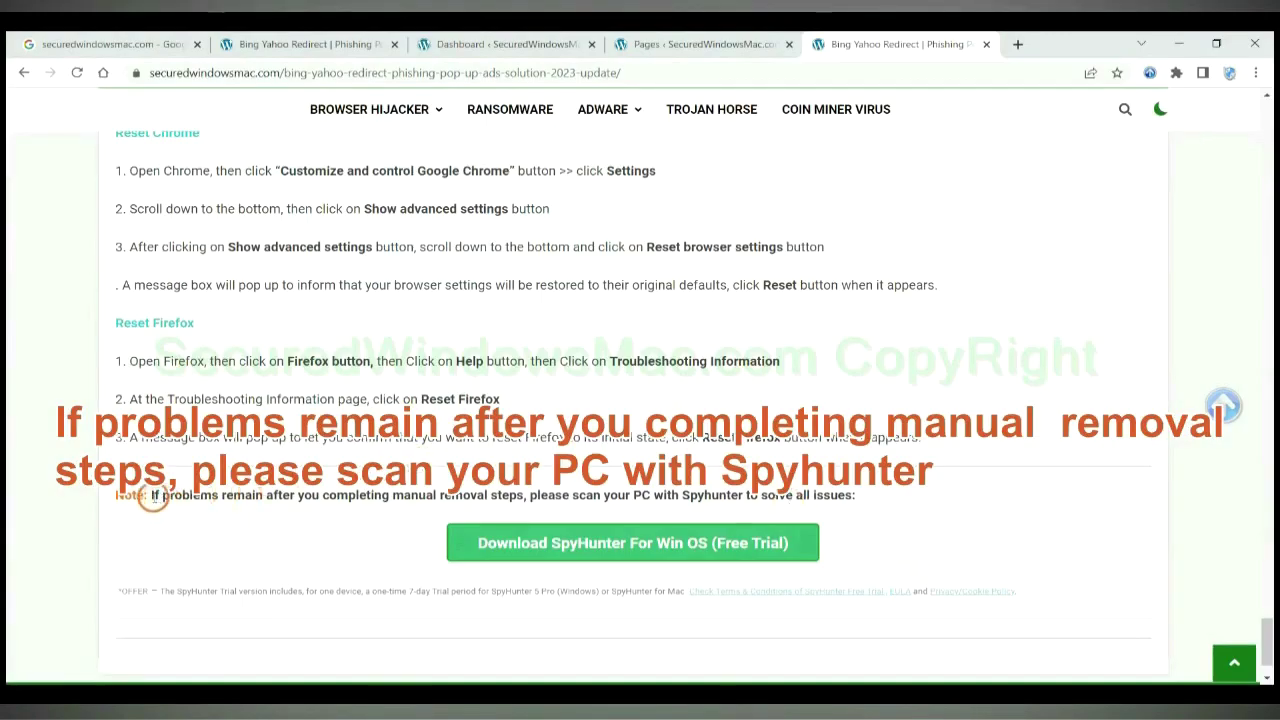
drag(153, 496, 268, 502)
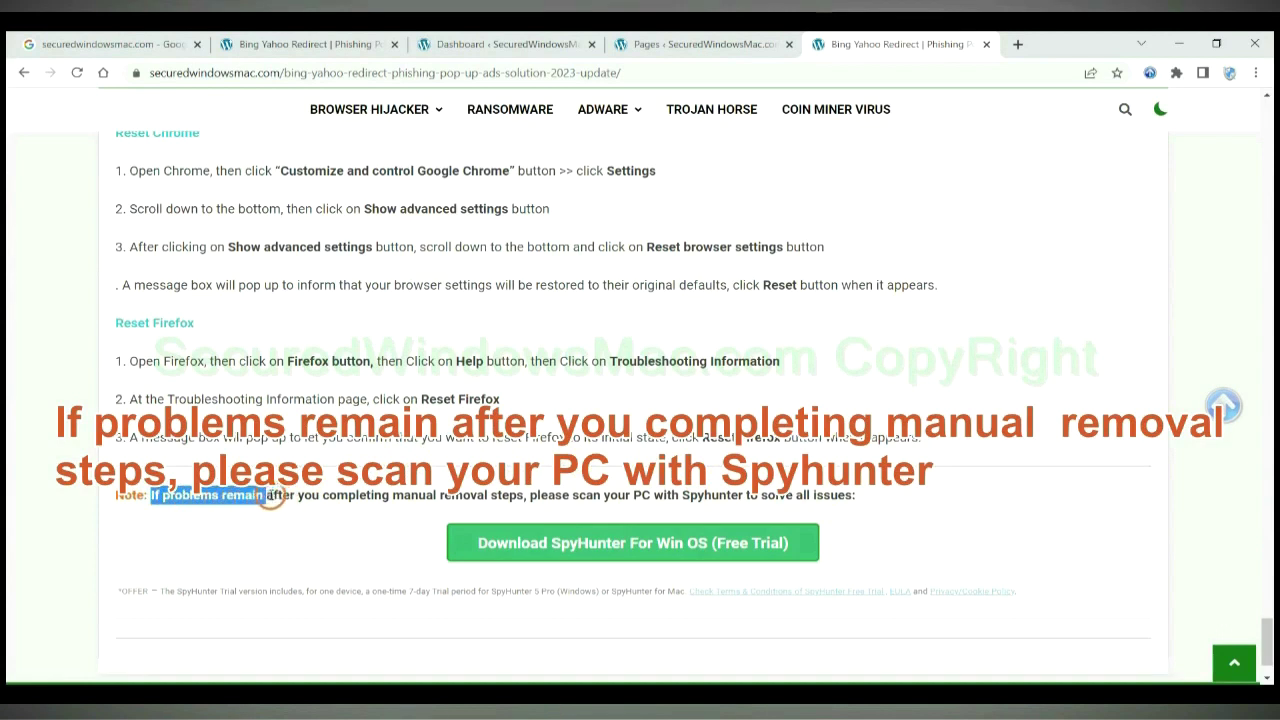